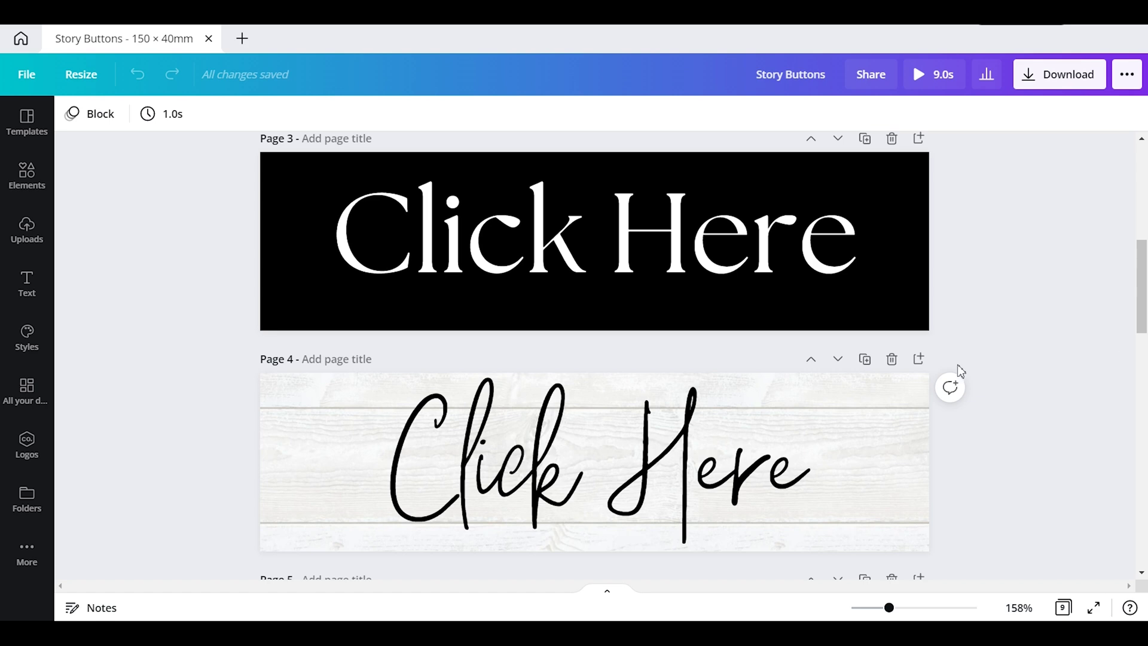
pyautogui.scroll(6, 1016, 314)
pyautogui.scroll(1, 1046, 309)
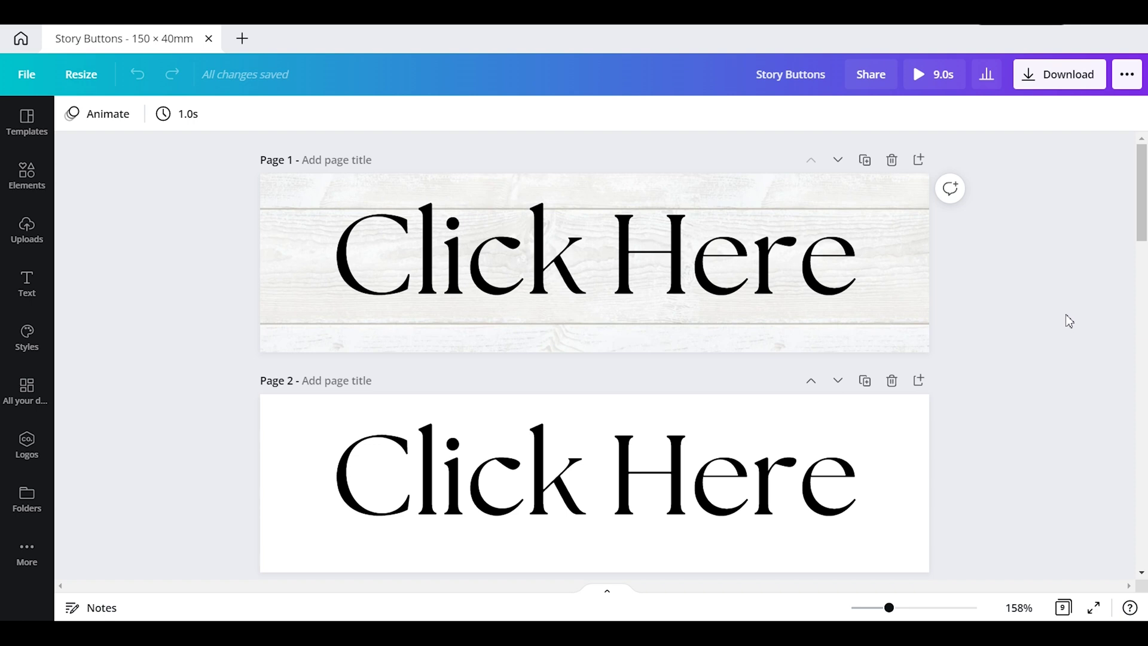
pyautogui.scroll(-5, 1110, 470)
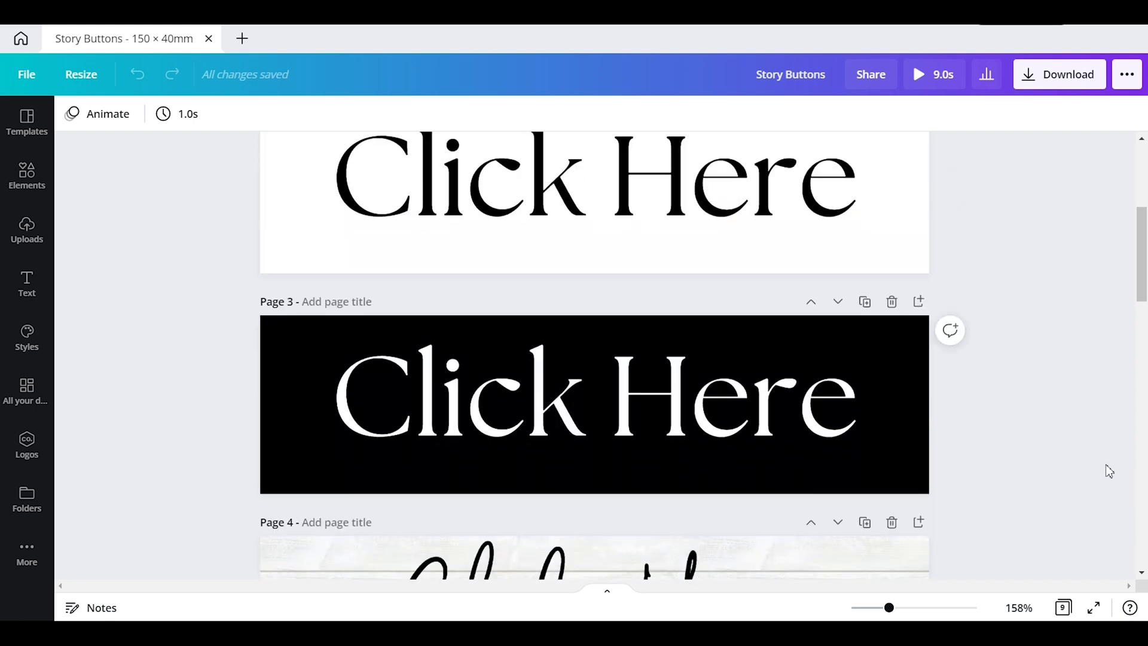
pyautogui.scroll(-14, 1052, 377)
pyautogui.scroll(-5, 1120, 413)
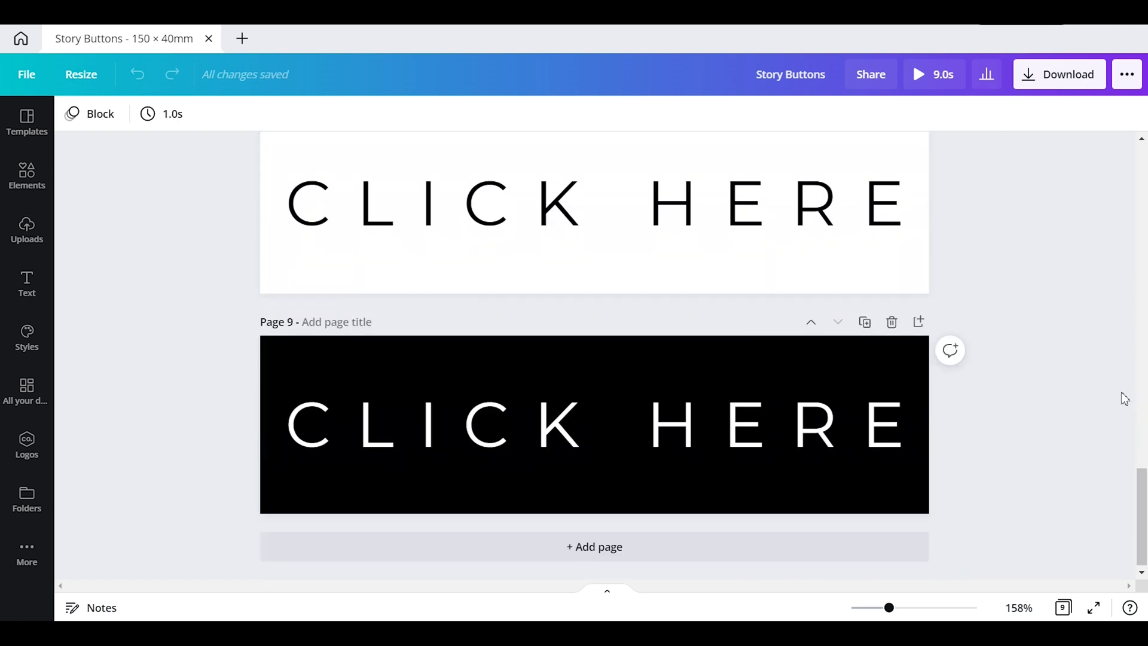
pyautogui.scroll(15, 1138, 368)
pyautogui.scroll(8, 1139, 418)
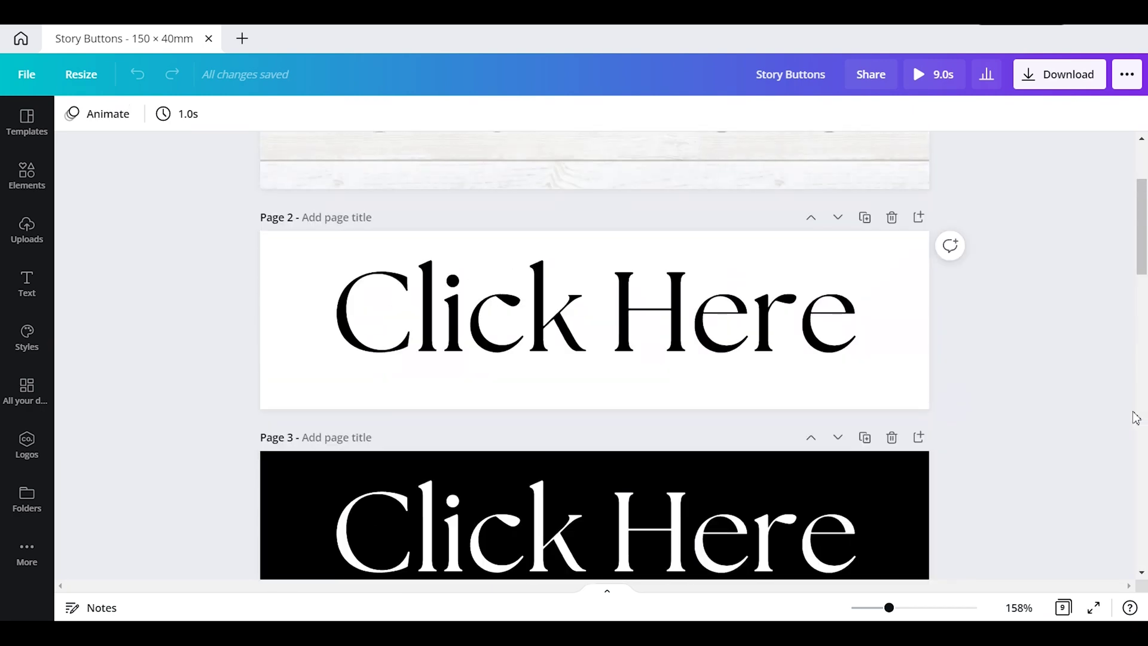
pyautogui.scroll(3, 1146, 425)
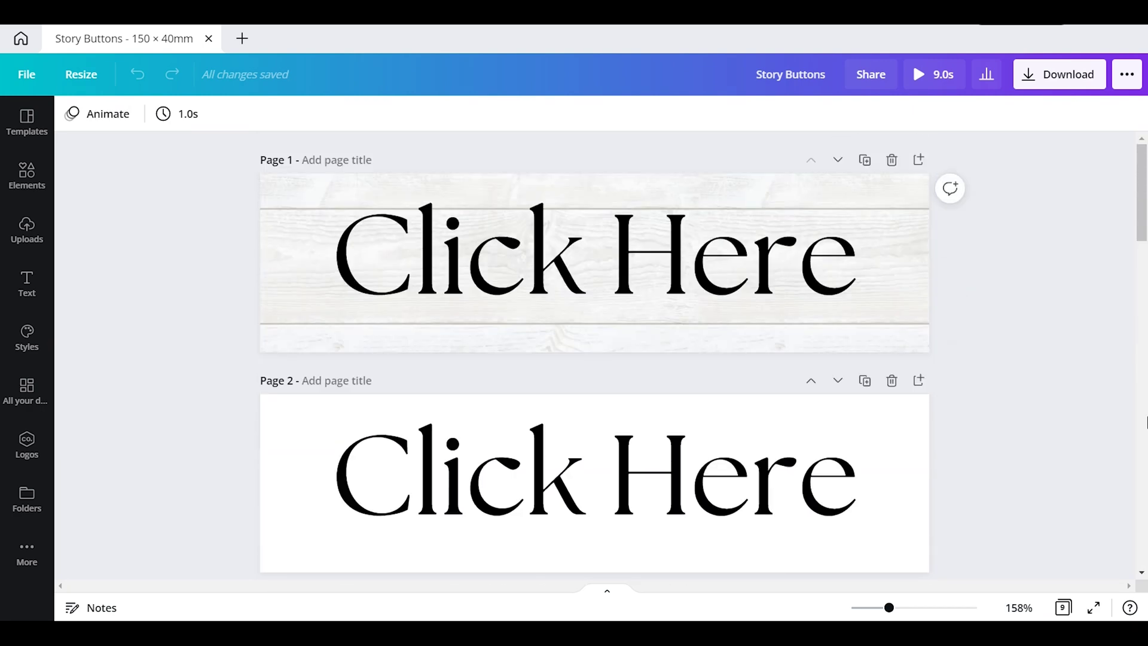
pyautogui.scroll(-2, 897, 401)
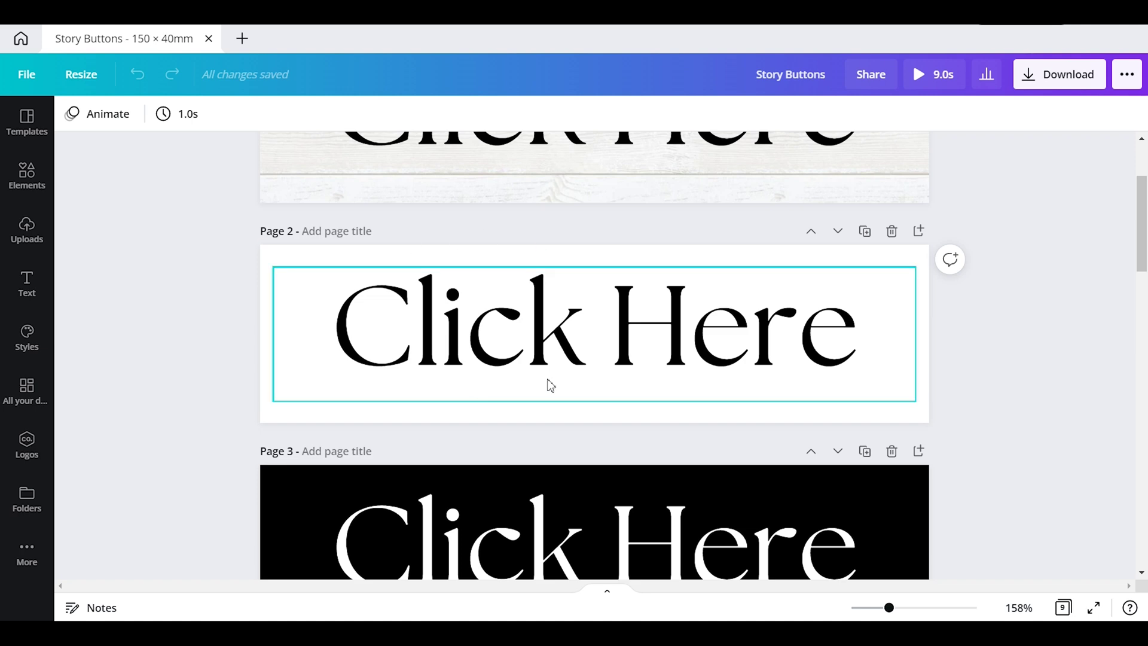
pyautogui.scroll(2, 923, 333)
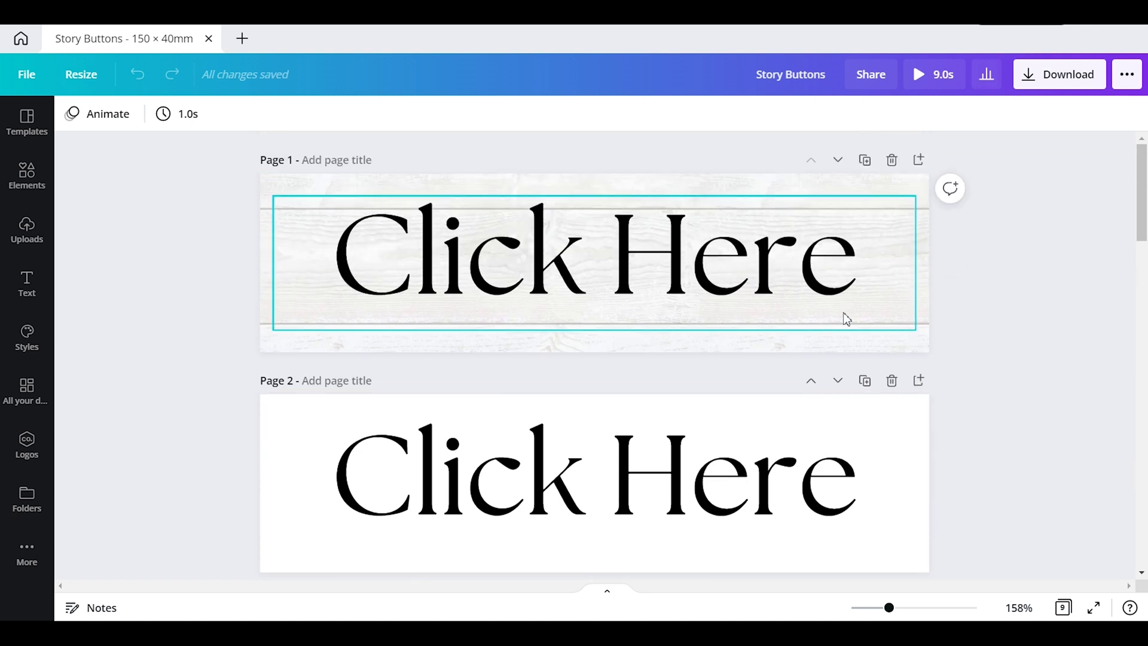
pyautogui.scroll(-4, 589, 377)
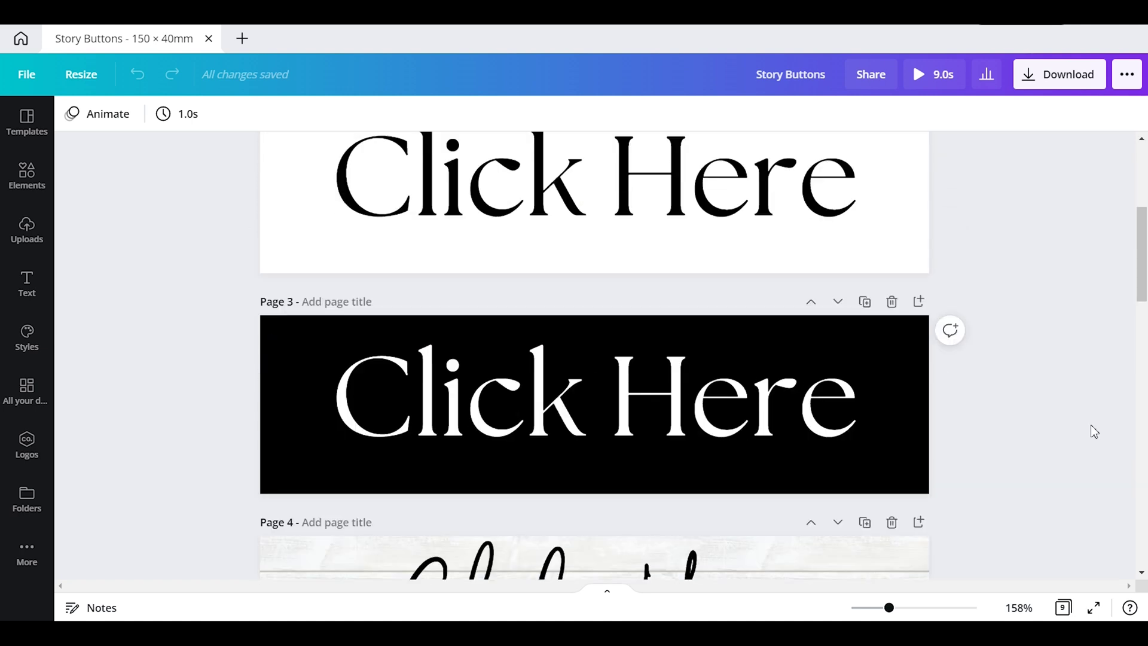
pyautogui.scroll(4, 915, 370)
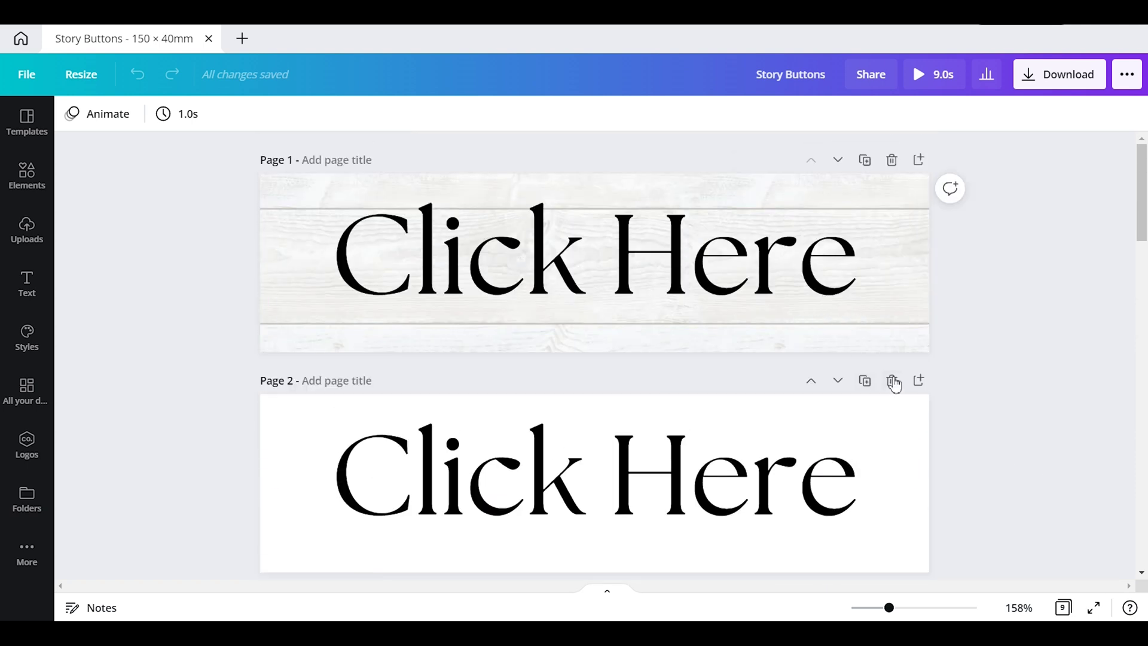
pyautogui.scroll(-8, 891, 383)
pyautogui.scroll(-4, 894, 359)
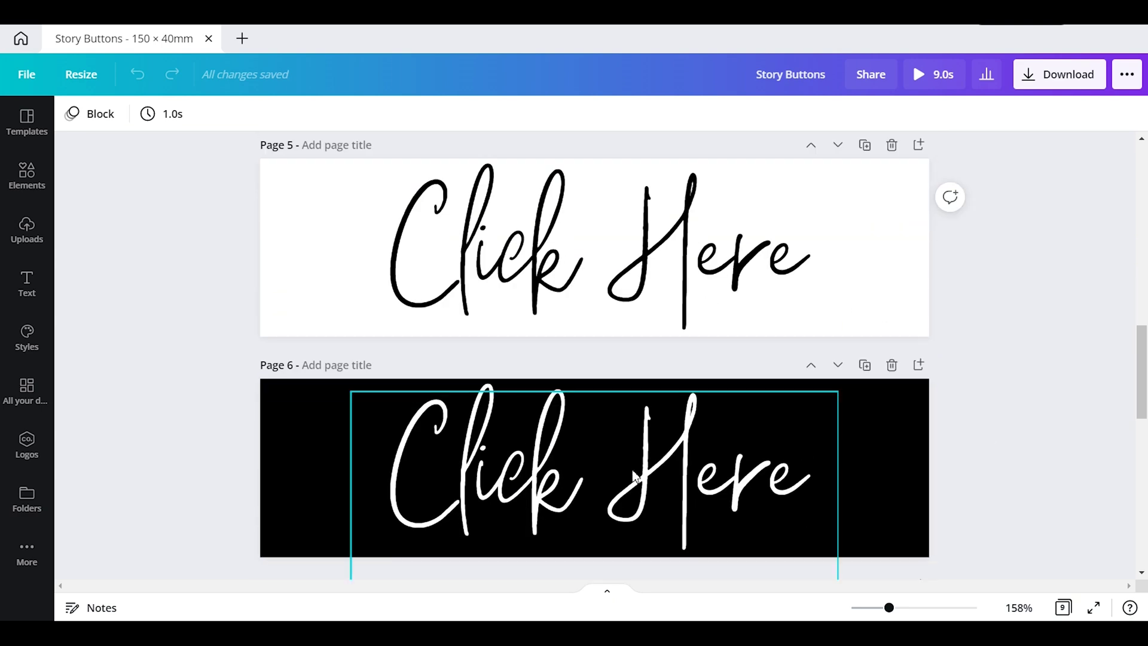
# Replace page 6's 'Click Here' text, first with 'Shop Now' and then with 'Tap Here'
pyautogui.click(715, 482)
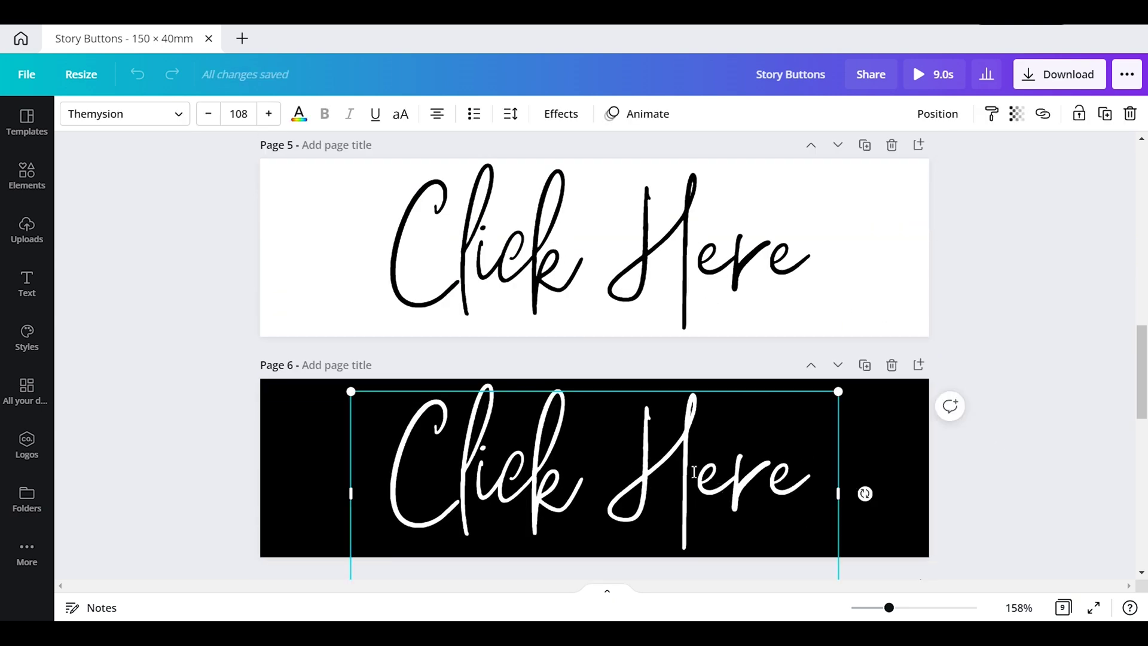
pyautogui.doubleClick(695, 471)
pyautogui.click(684, 463)
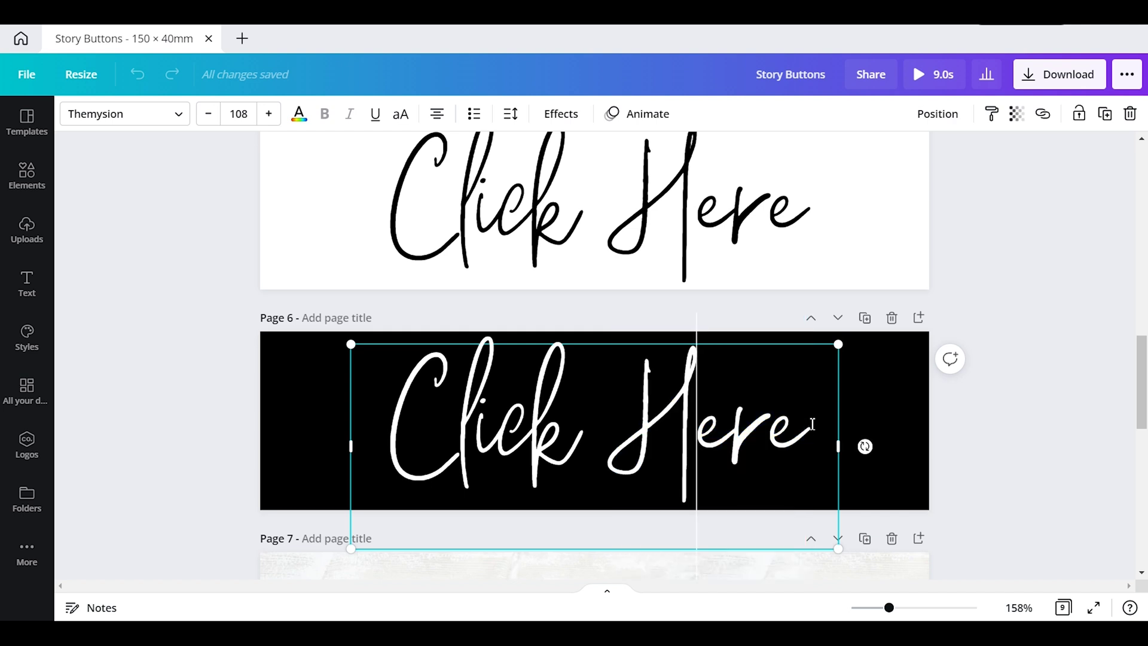
pyautogui.moveTo(807, 430); pyautogui.dragTo(362, 476)
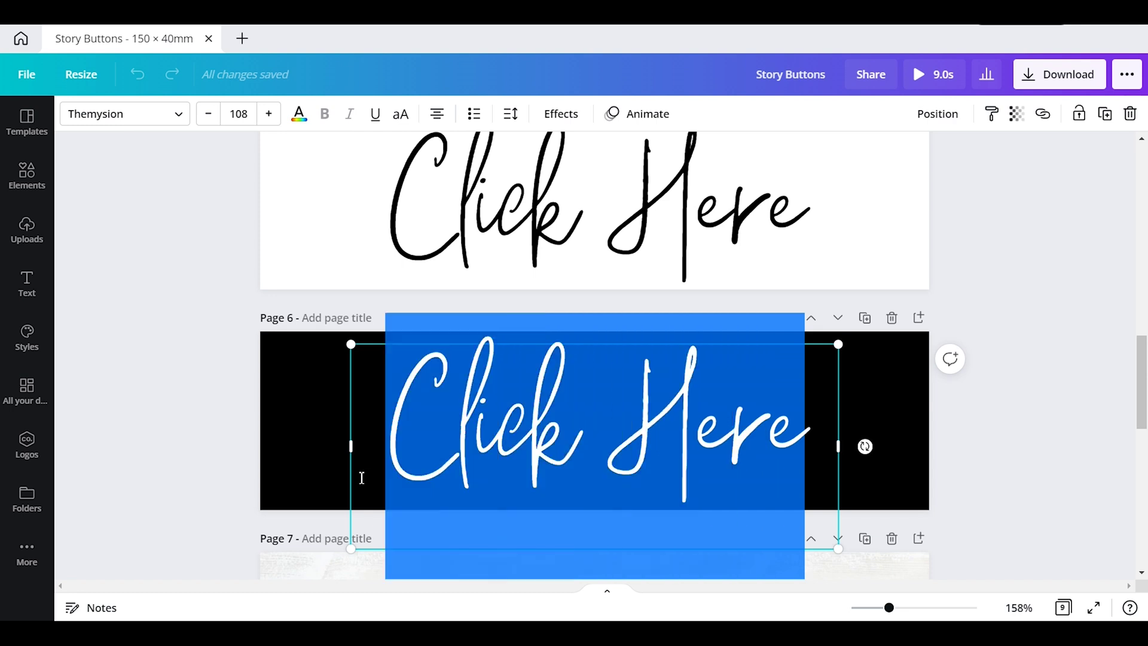
pyautogui.write('Shop ')
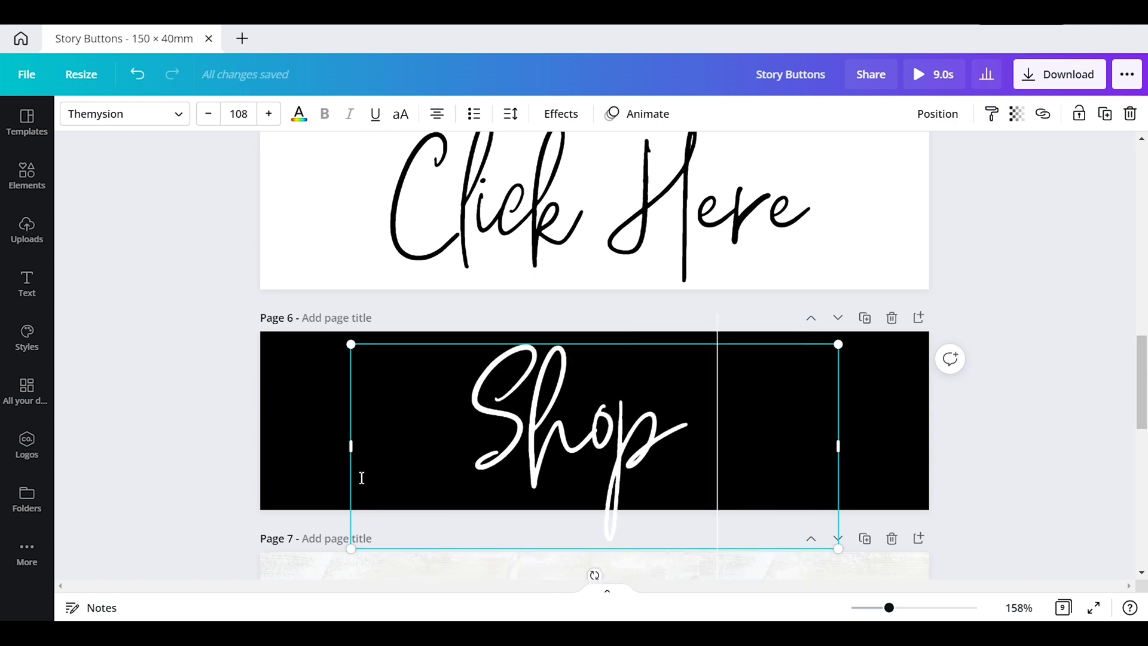
pyautogui.write('Now')
pyautogui.scroll(-2, 1071, 440)
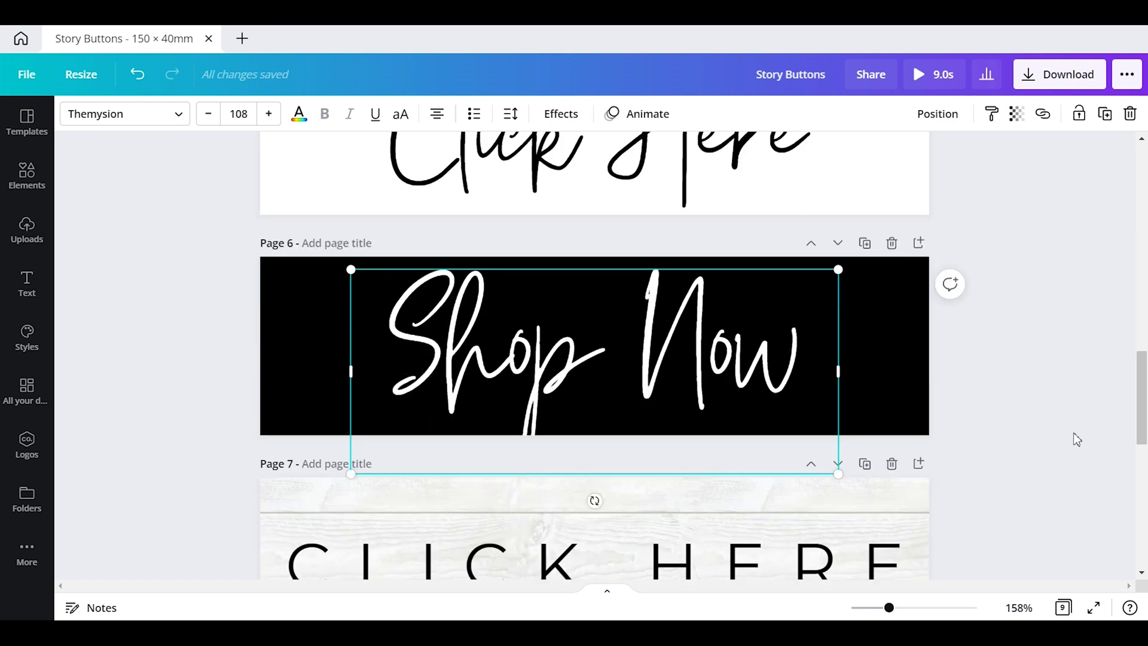
pyautogui.tripleClick(692, 383)
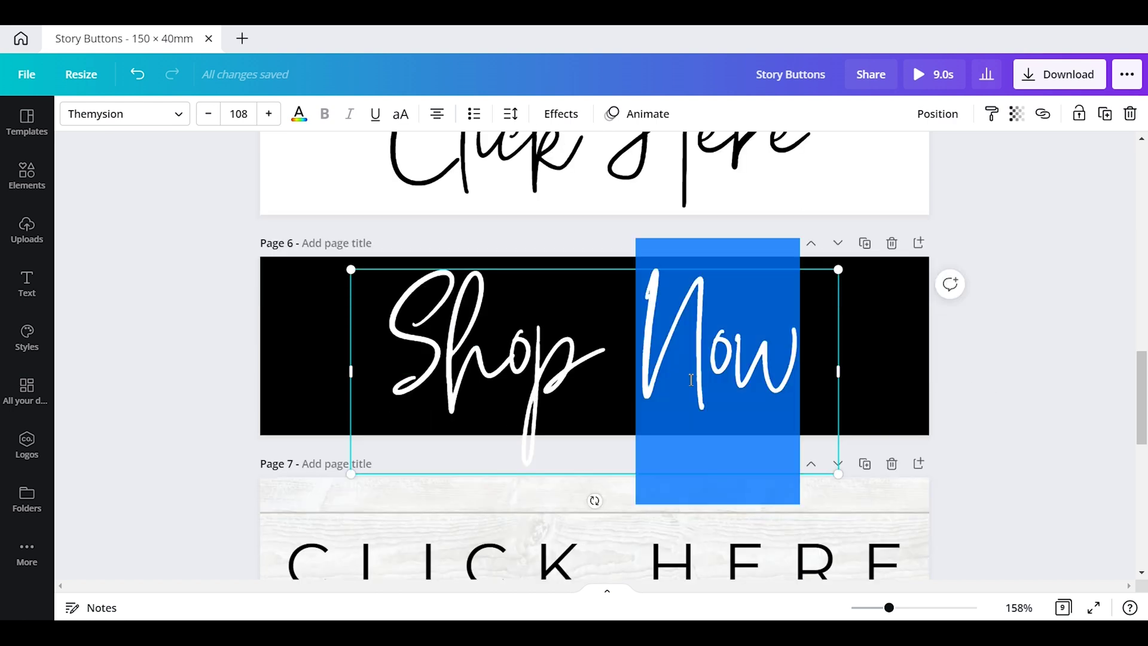
pyautogui.write('Tap Here')
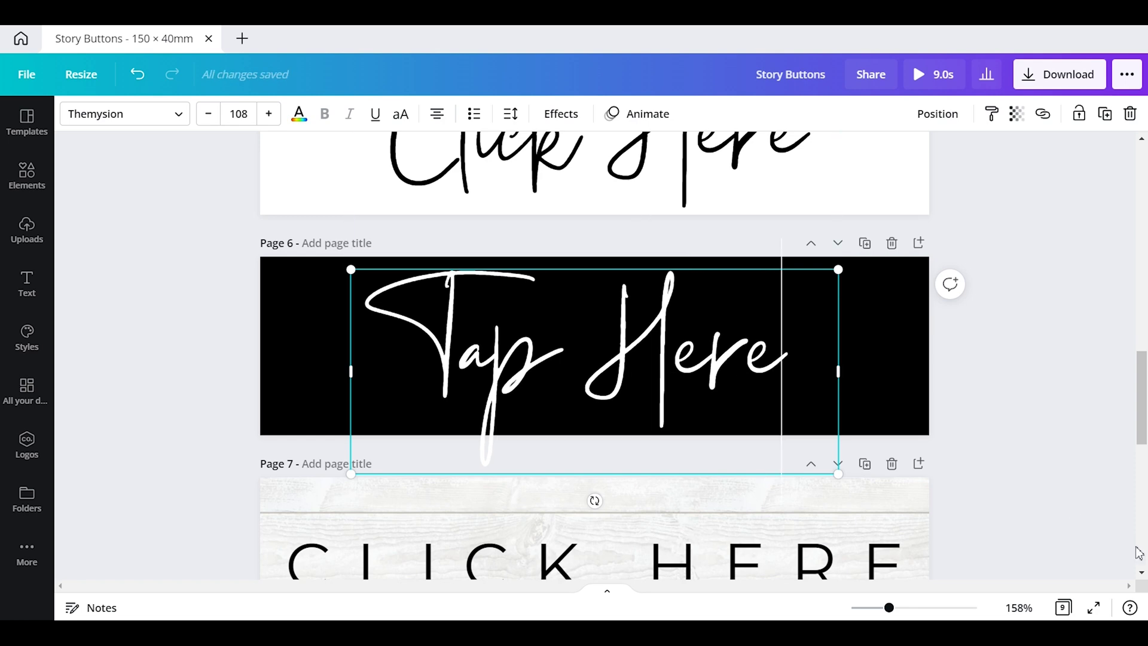
pyautogui.click(1046, 421)
# Shrink the Tap Here text box and centre it on page 6
pyautogui.click(619, 353)
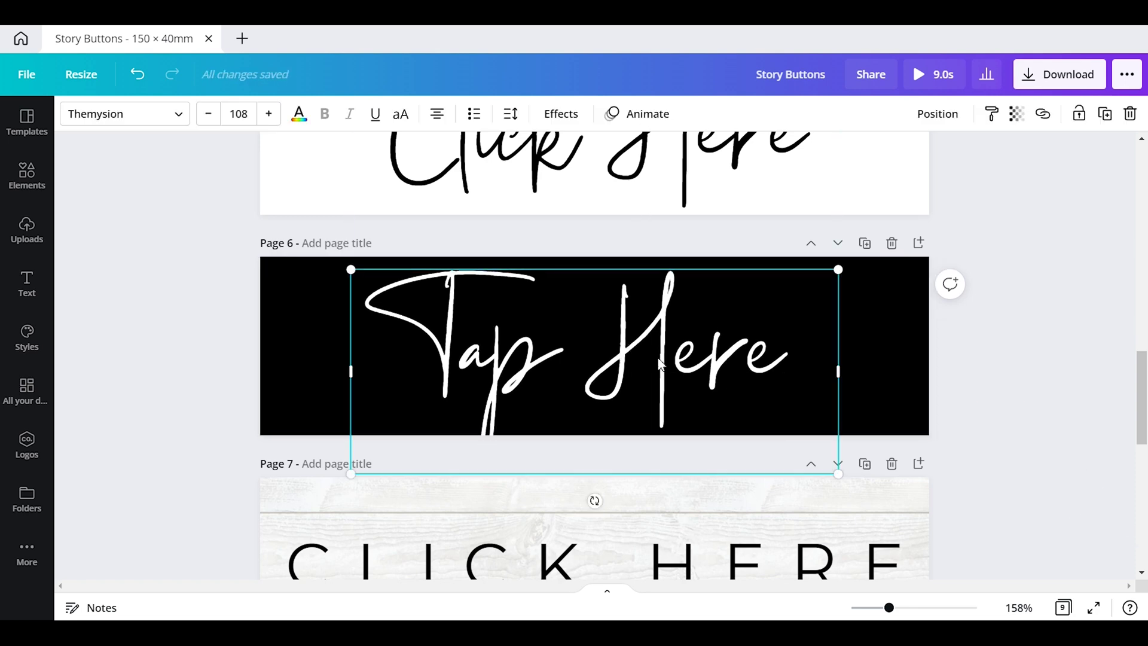
pyautogui.moveTo(839, 479); pyautogui.dragTo(758, 413)
pyautogui.moveTo(592, 346); pyautogui.dragTo(617, 348)
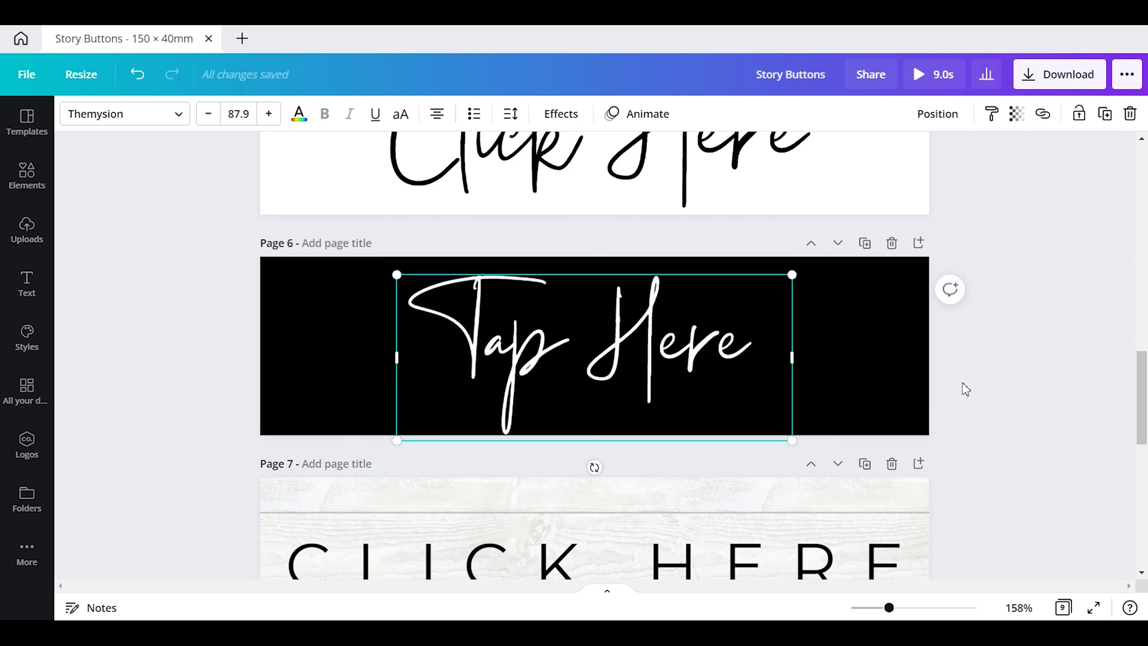
pyautogui.click(981, 366)
# Change the button text back to 'Shop Now', fixing a stray extra letter
pyautogui.click(659, 339)
pyautogui.click(658, 339)
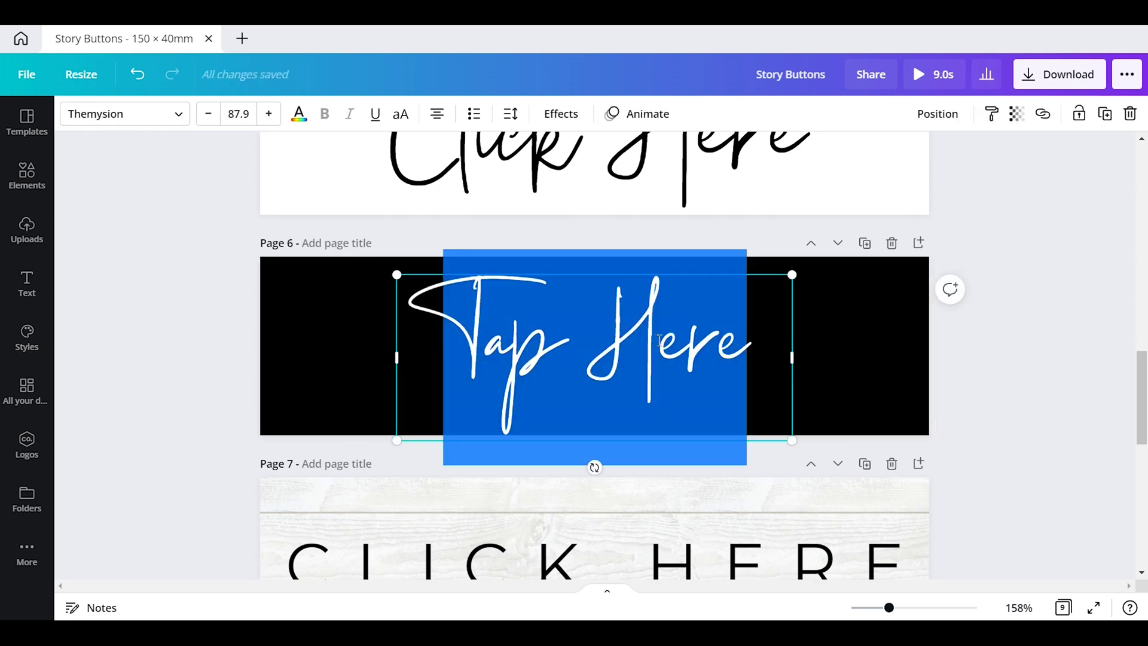
pyautogui.write('Shope')
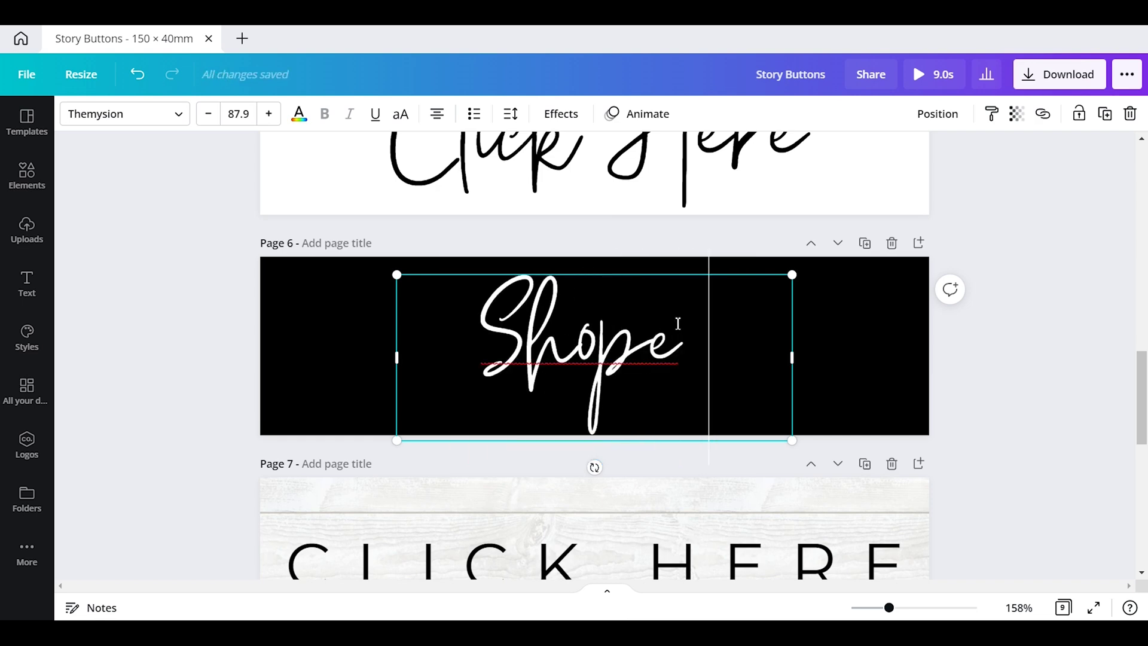
pyautogui.press('BackSpace')
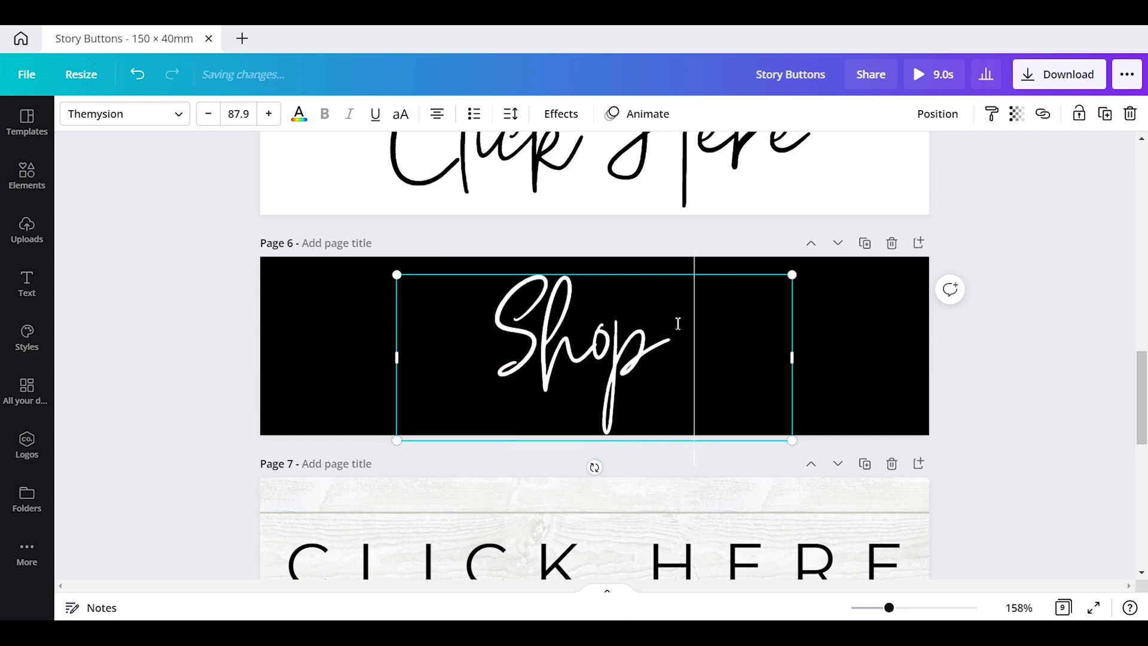
pyautogui.write('Now')
pyautogui.click(888, 366)
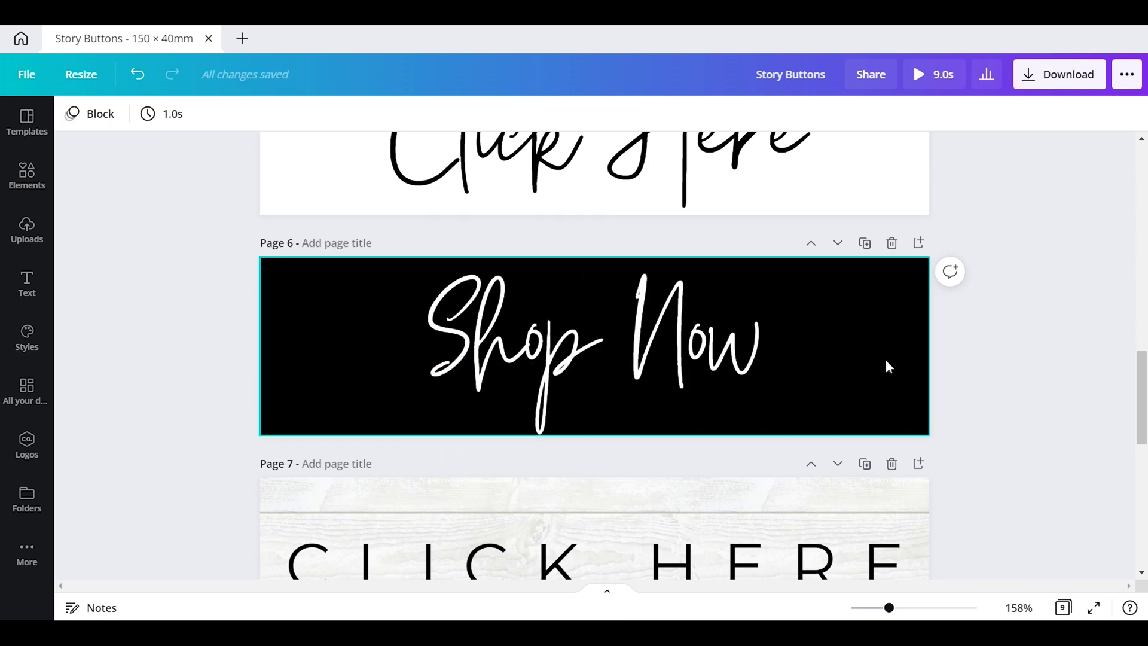
# Enlarge the Shop Now text to about 102 and move it up and left
pyautogui.click(740, 361)
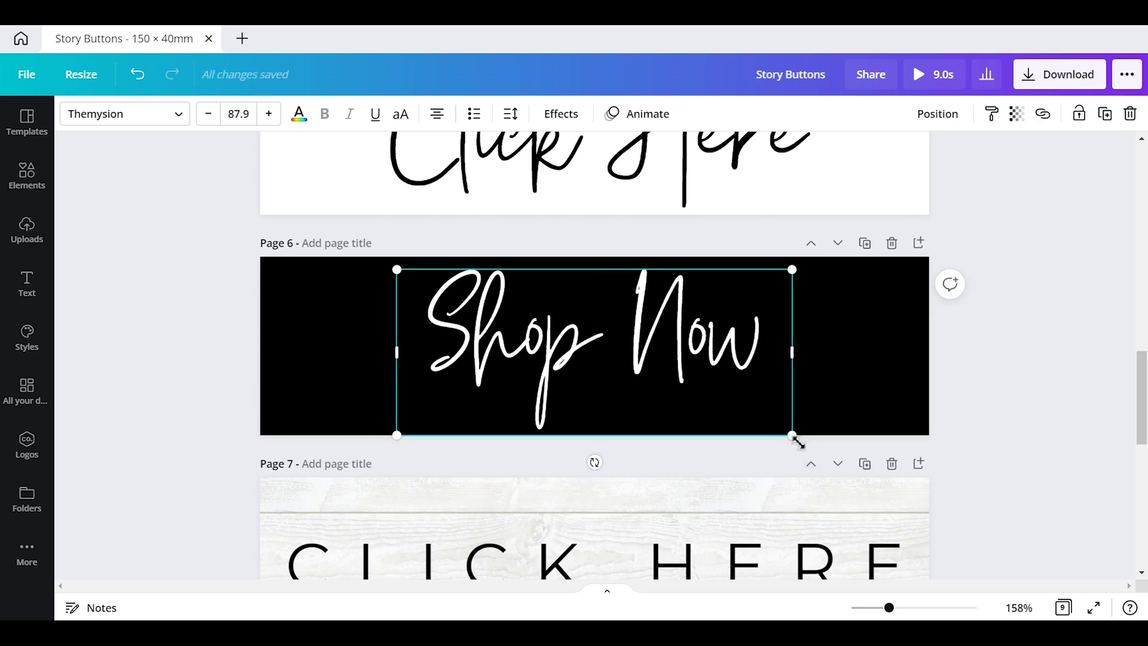
pyautogui.click(1023, 358)
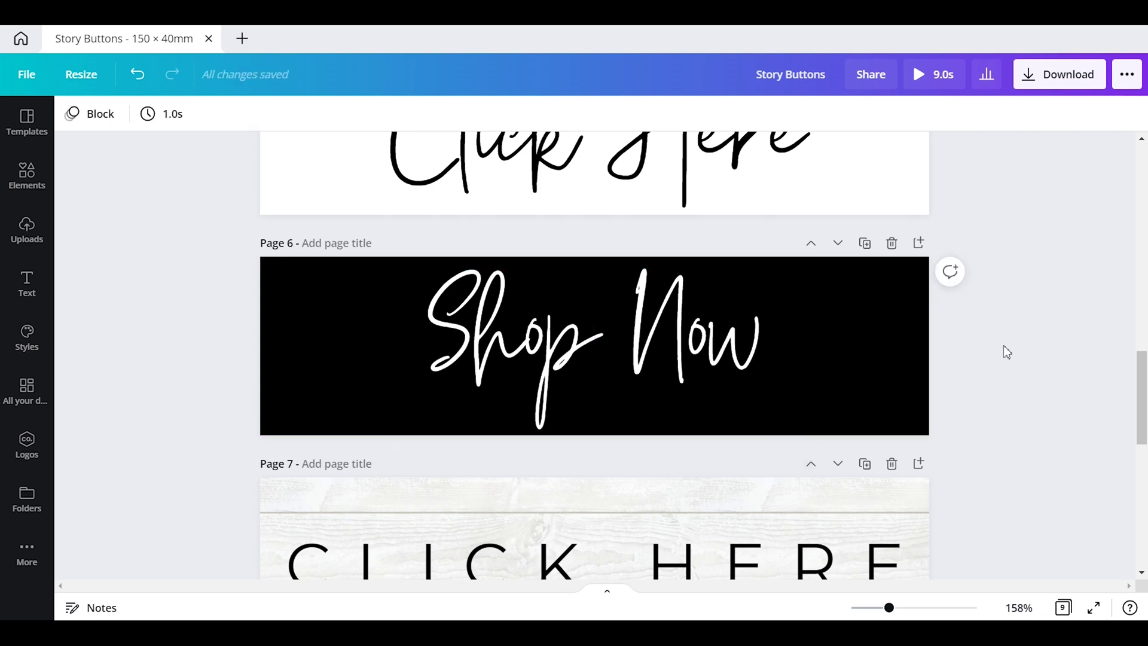
pyautogui.click(720, 350)
pyautogui.moveTo(793, 436); pyautogui.dragTo(861, 481)
pyautogui.moveTo(731, 352); pyautogui.dragTo(698, 339)
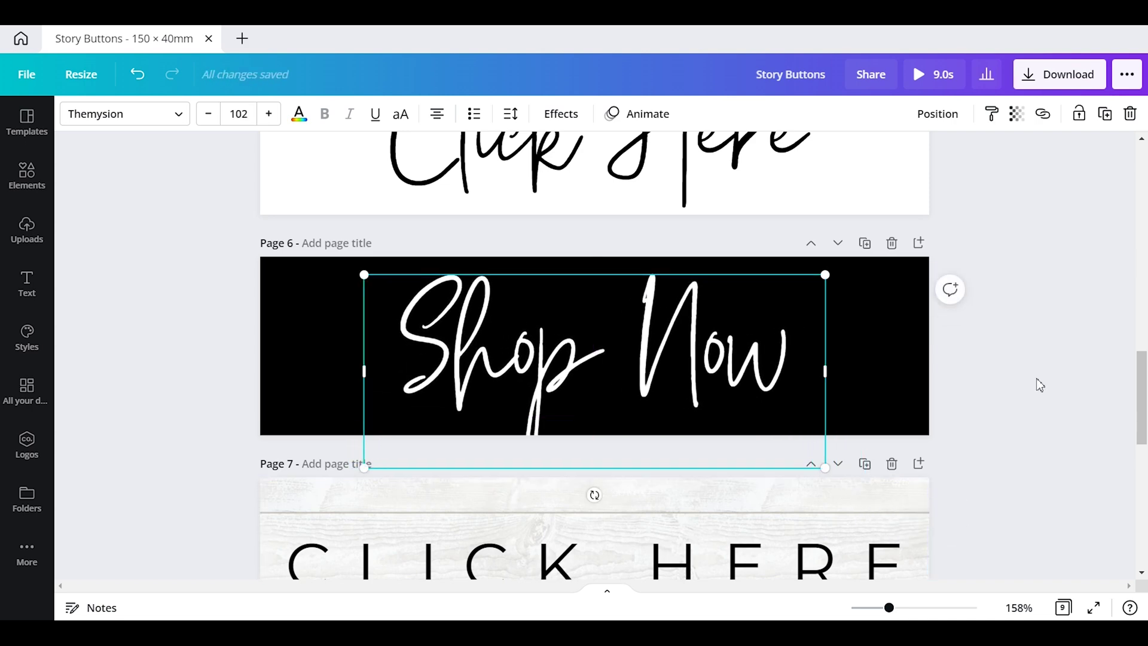
pyautogui.click(1039, 387)
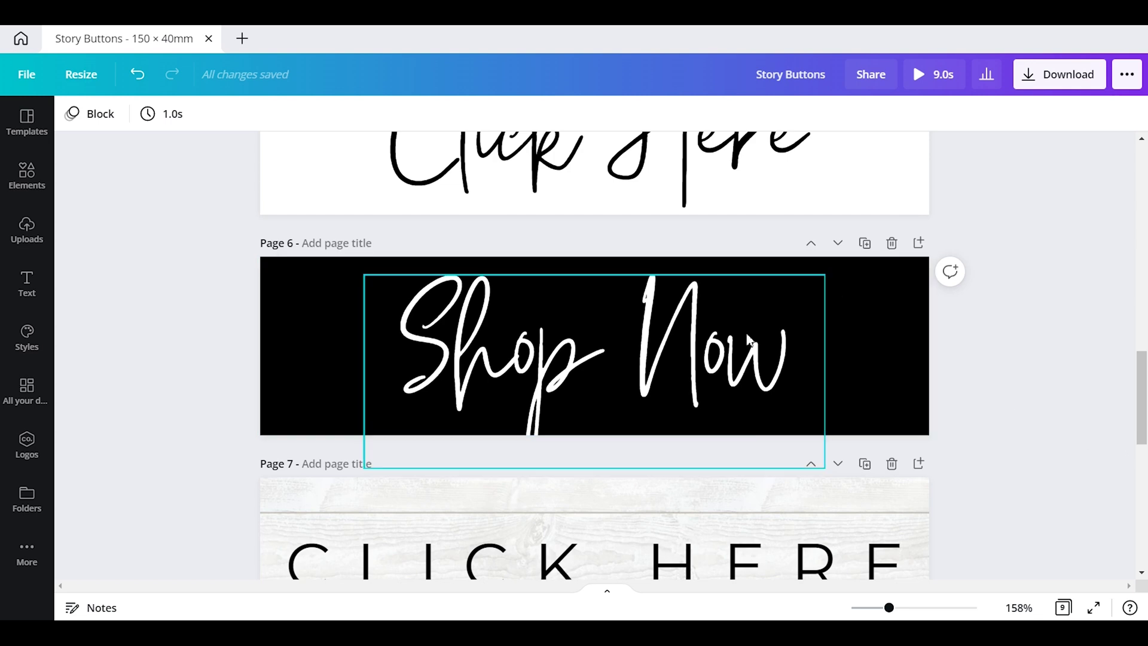
# Try pink as page 6's background, revert it to black, and bring up Download
pyautogui.click(903, 362)
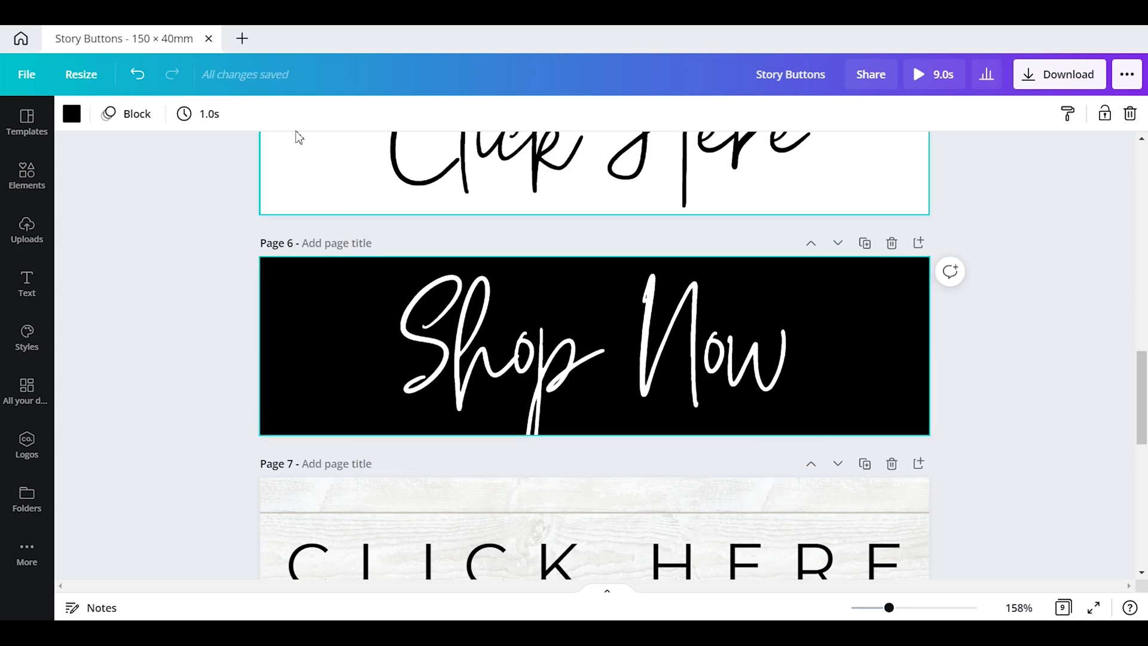
pyautogui.click(72, 113)
pyautogui.click(167, 496)
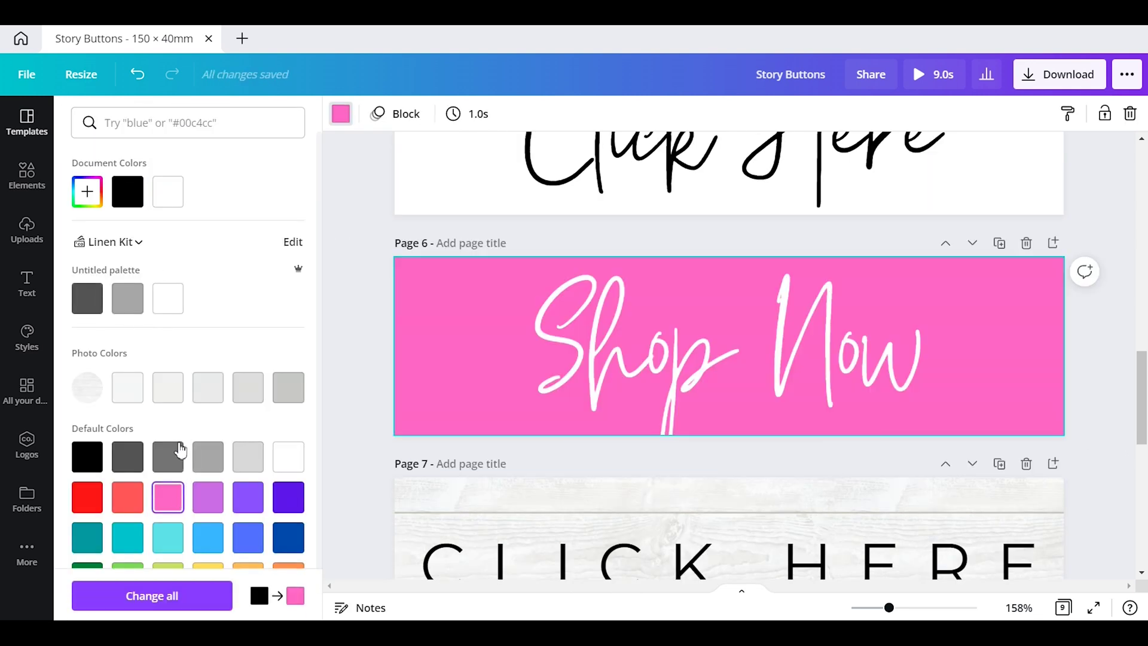
pyautogui.click(136, 196)
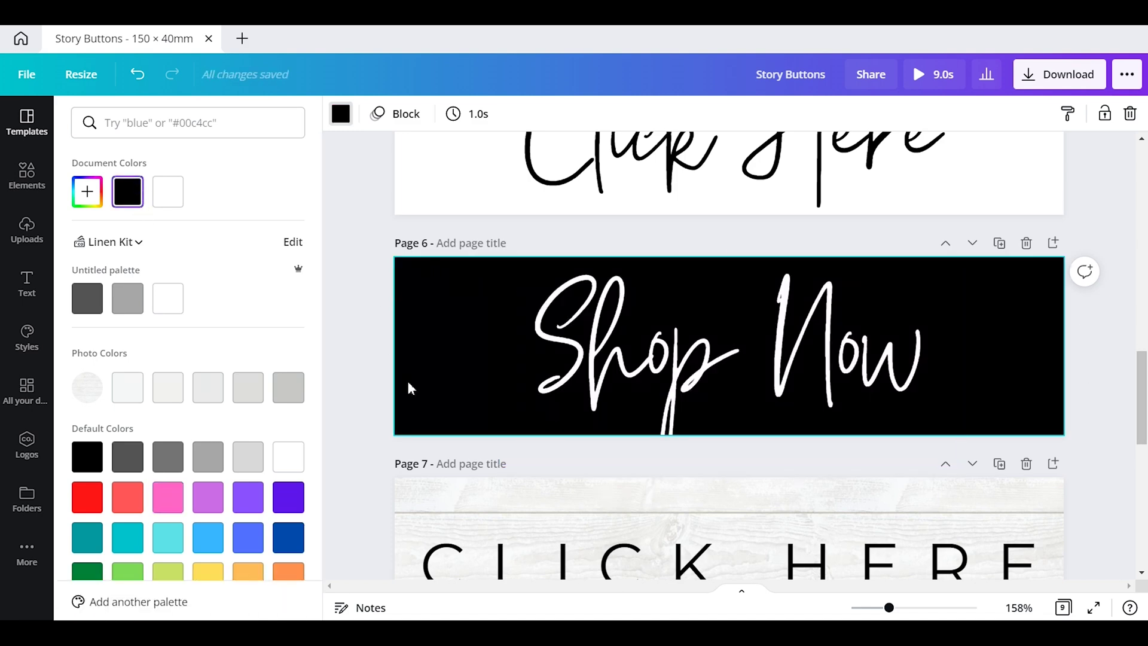
pyautogui.click(1064, 77)
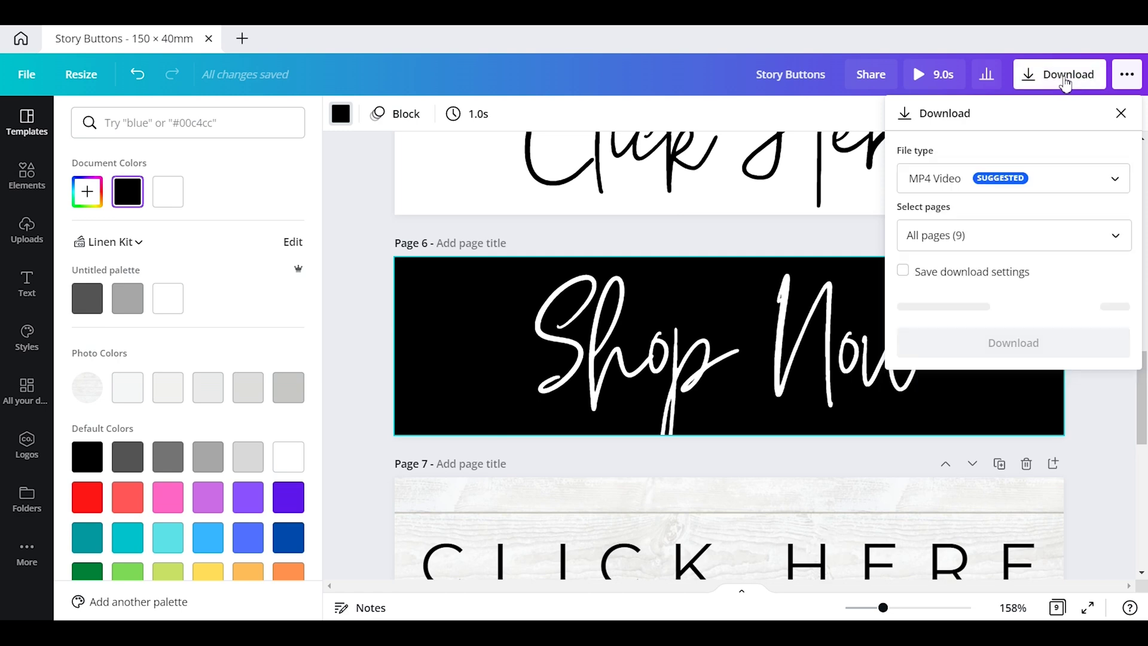
# Clear all pages from the export list, tick only Page 6 after briefly ticking Page 3, and confirm
pyautogui.click(1118, 239)
pyautogui.click(1043, 281)
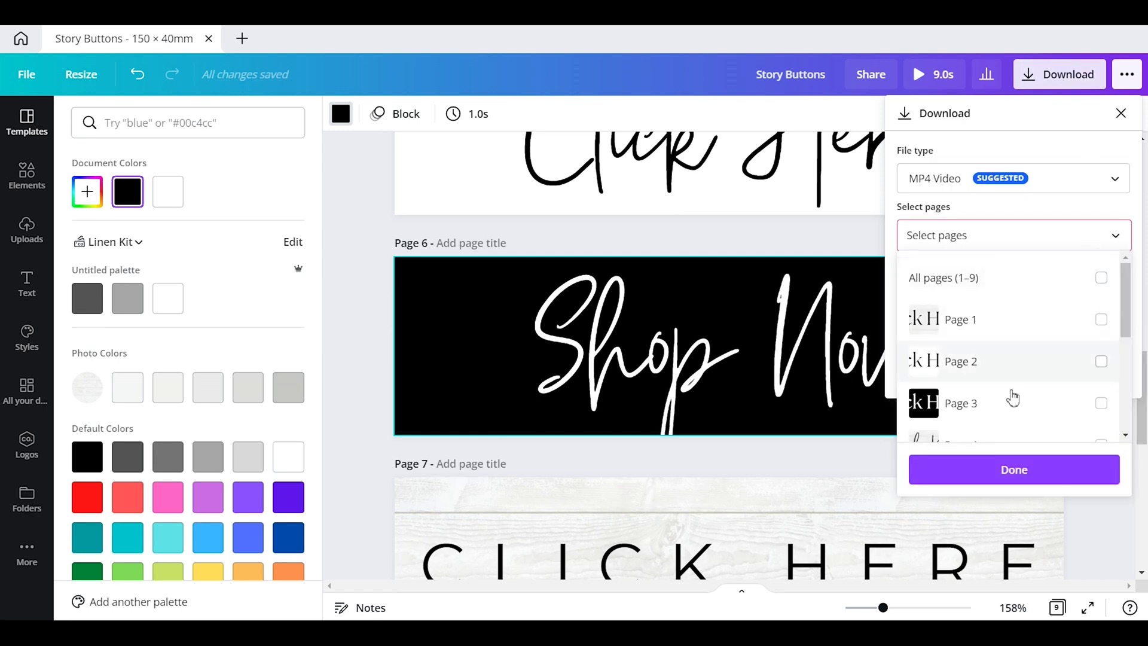
pyautogui.click(1097, 409)
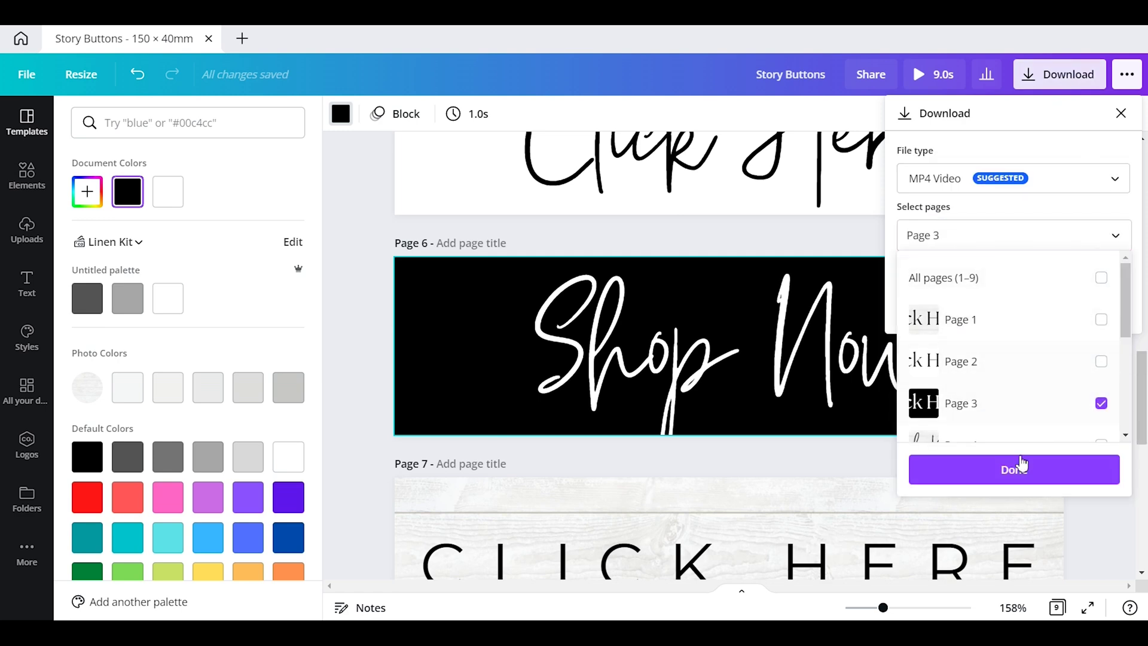
pyautogui.scroll(-2, 1013, 399)
pyautogui.scroll(-3, 1034, 347)
pyautogui.scroll(2, 1074, 326)
pyautogui.click(1103, 263)
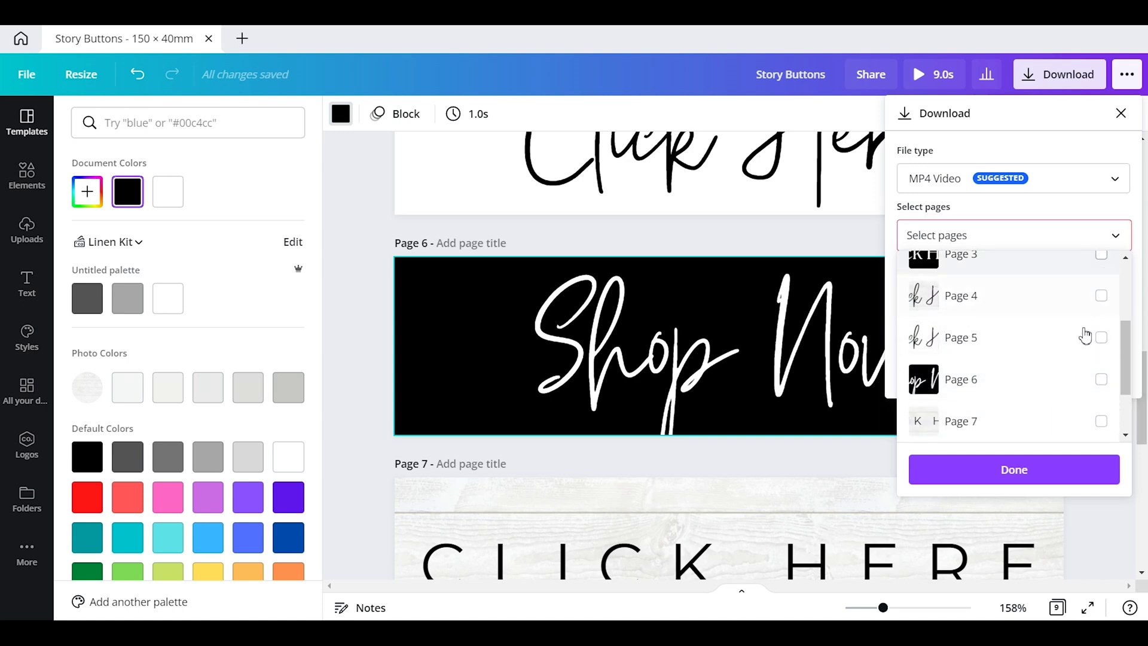
pyautogui.click(1050, 396)
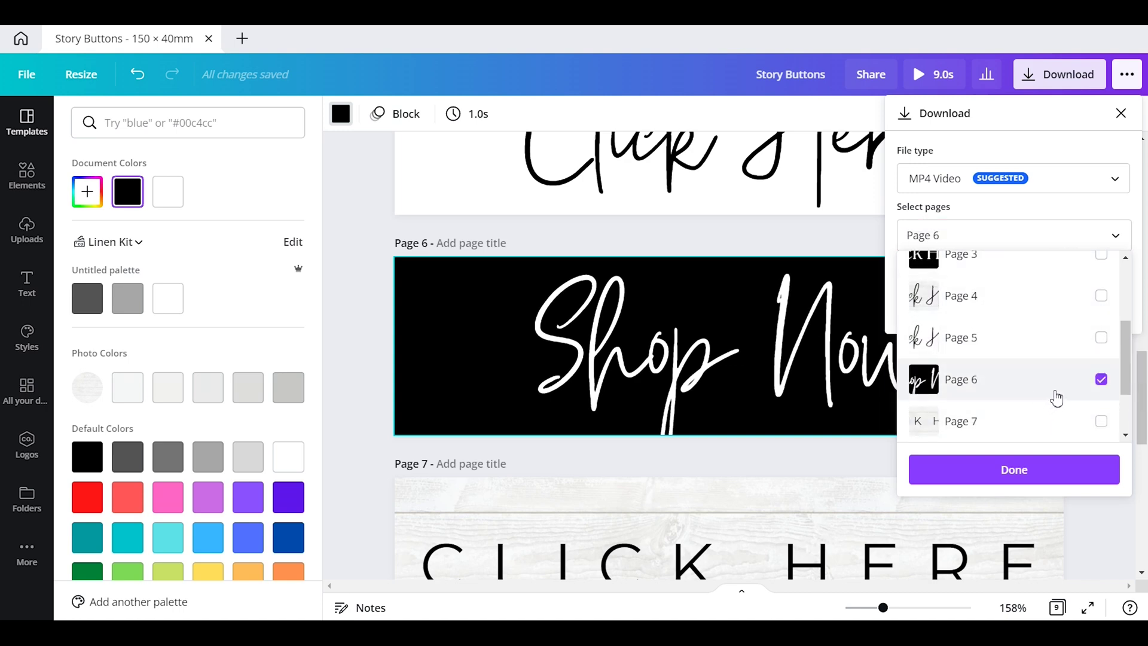
pyautogui.click(1021, 480)
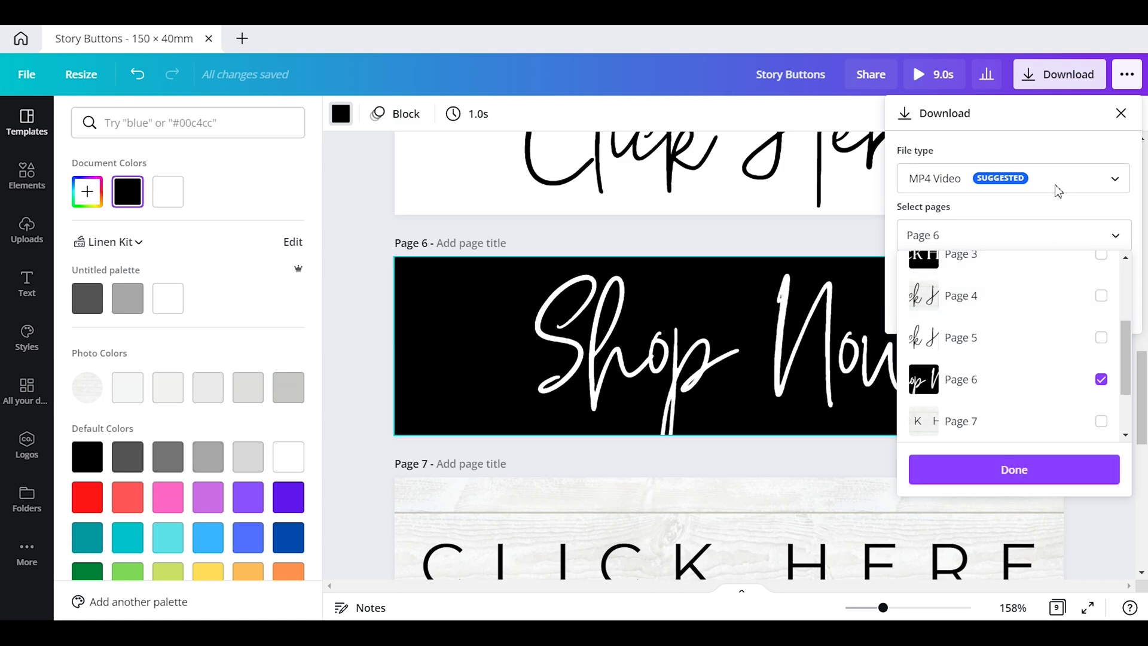
pyautogui.click(1062, 187)
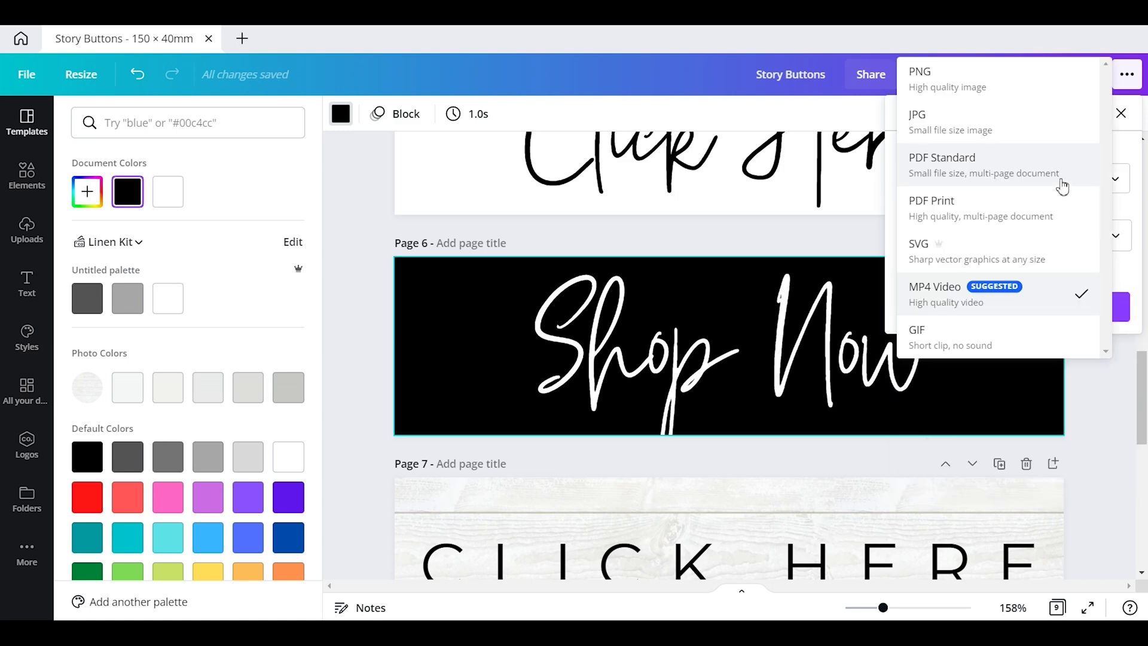
# Set the download file type to JPG with only Page 6 selected
pyautogui.click(1022, 139)
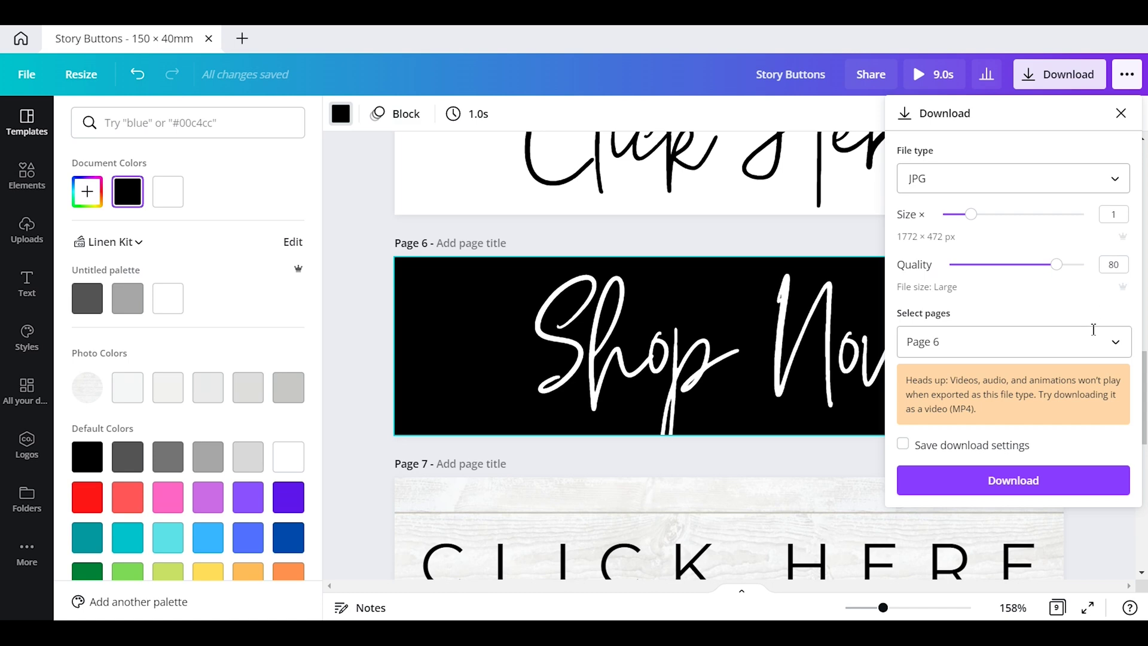
pyautogui.click(1056, 342)
pyautogui.scroll(-4, 1010, 472)
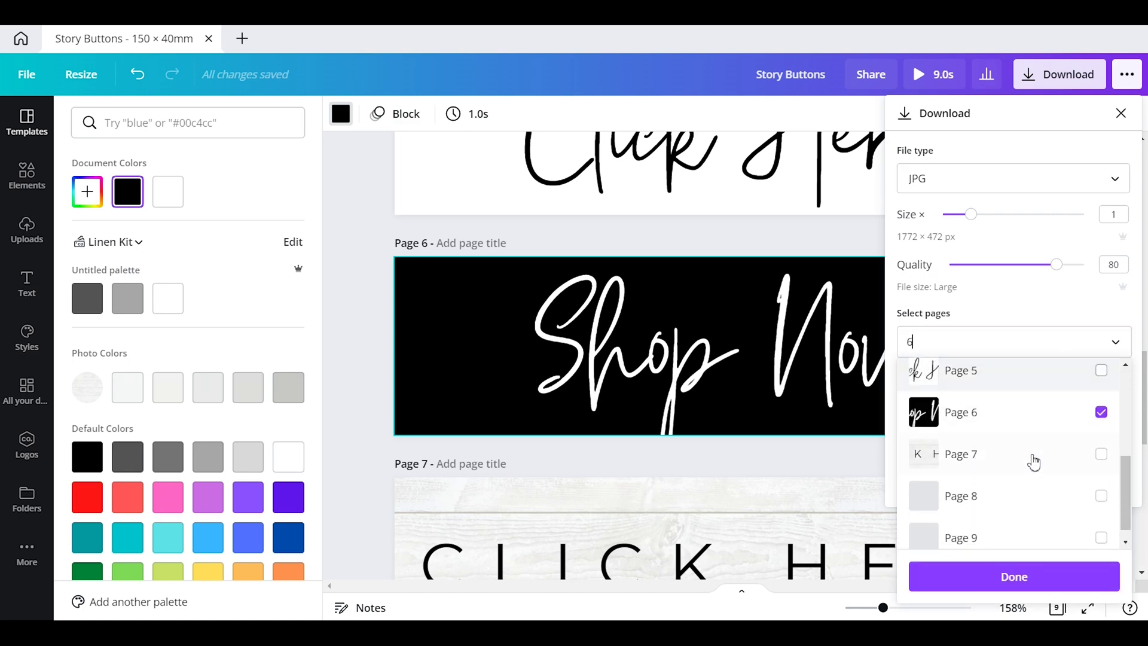
pyautogui.click(1010, 579)
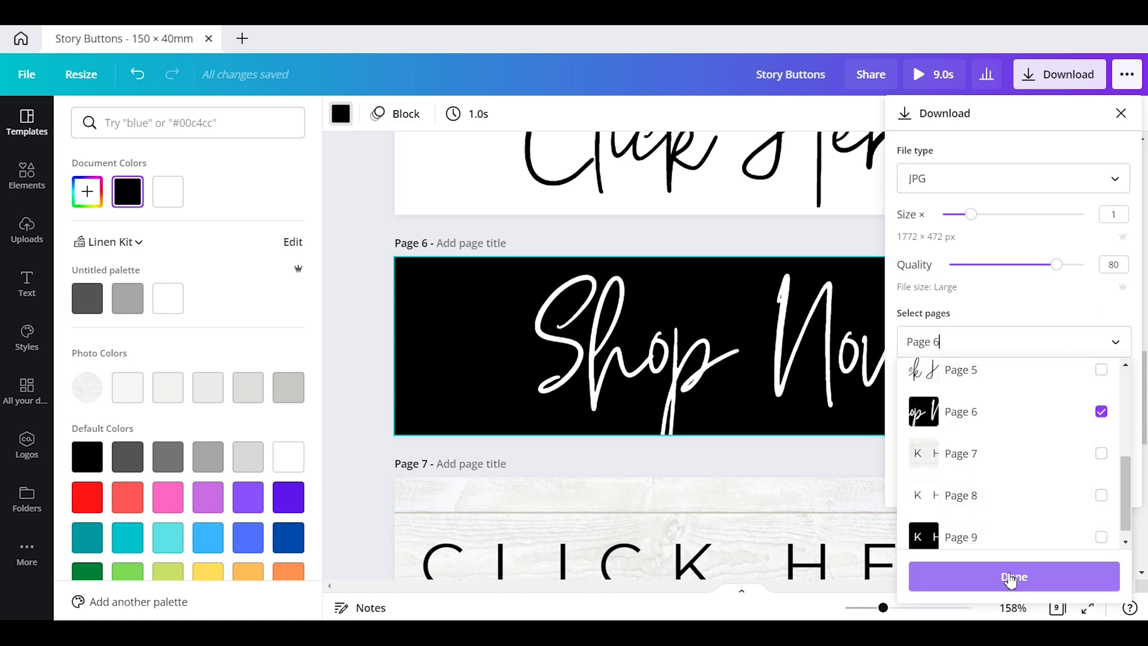
pyautogui.click(1005, 338)
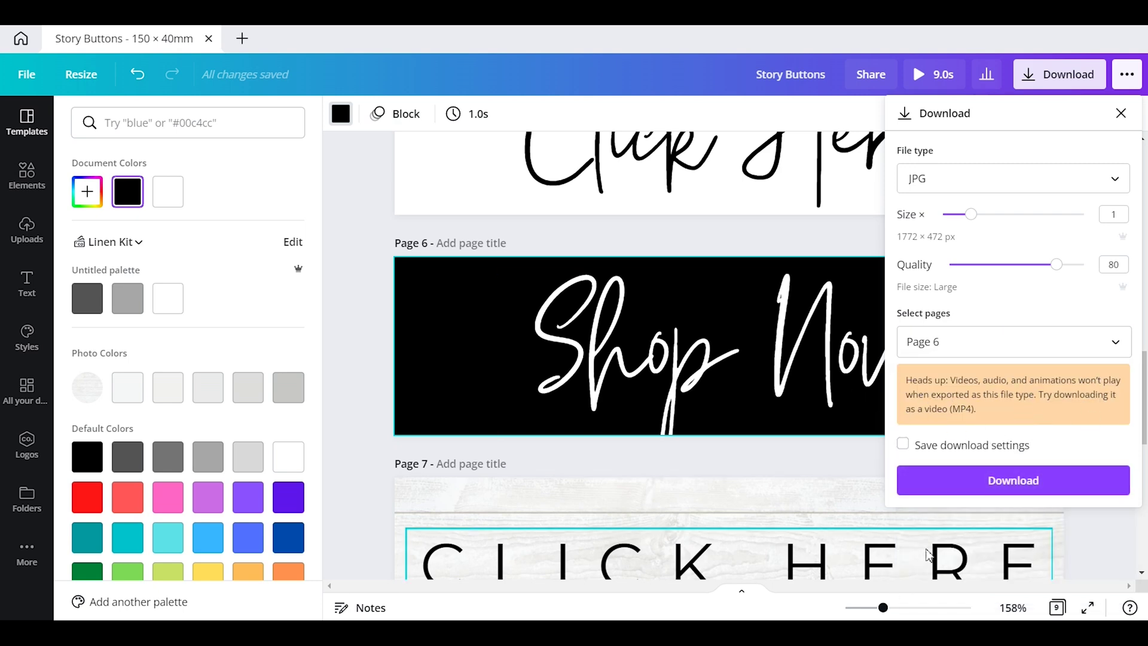
# Download page 6 and save the JPG to the Desktop as 'ButtonforIG'
pyautogui.click(1027, 483)
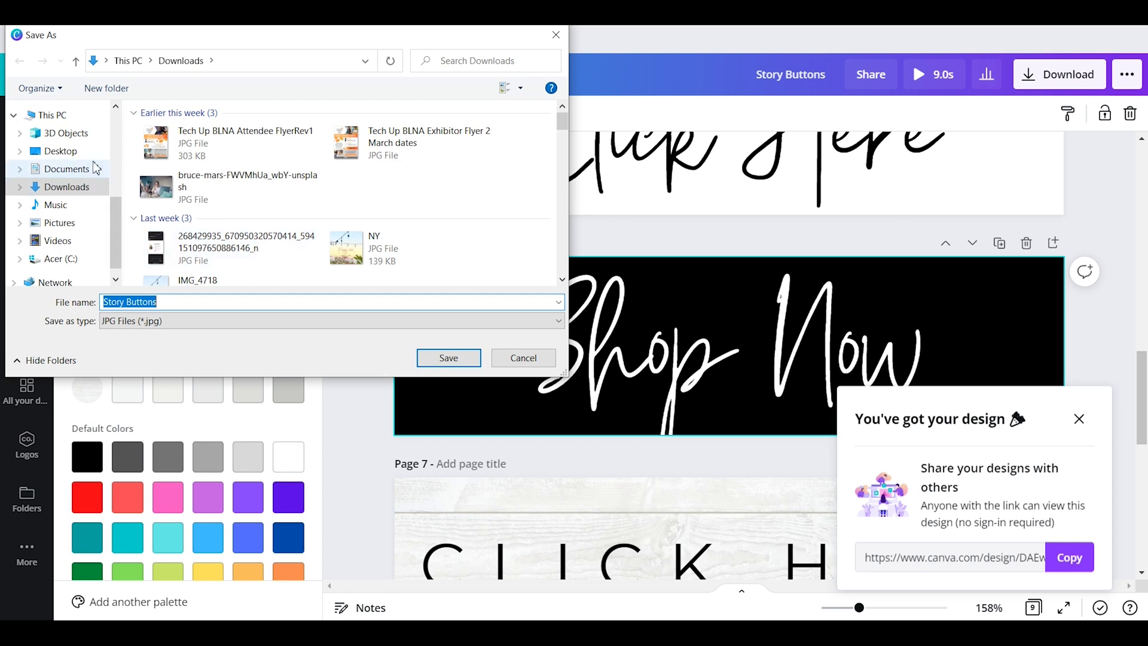
pyautogui.click(72, 156)
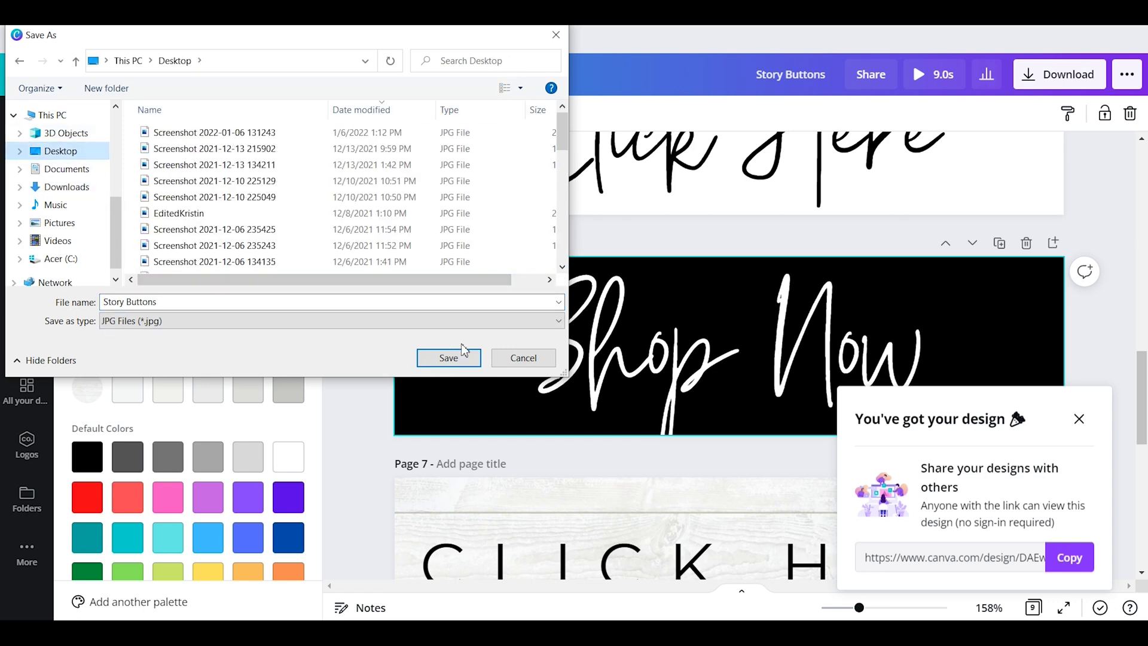
pyautogui.click(181, 302)
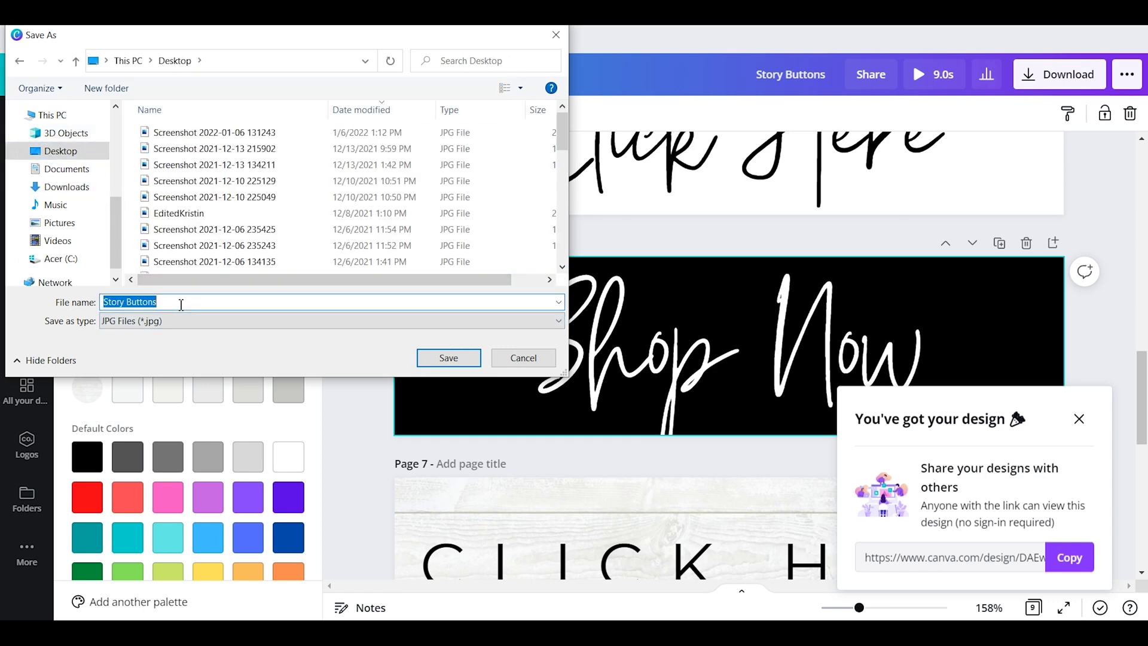
pyautogui.write('ButtonforIG')
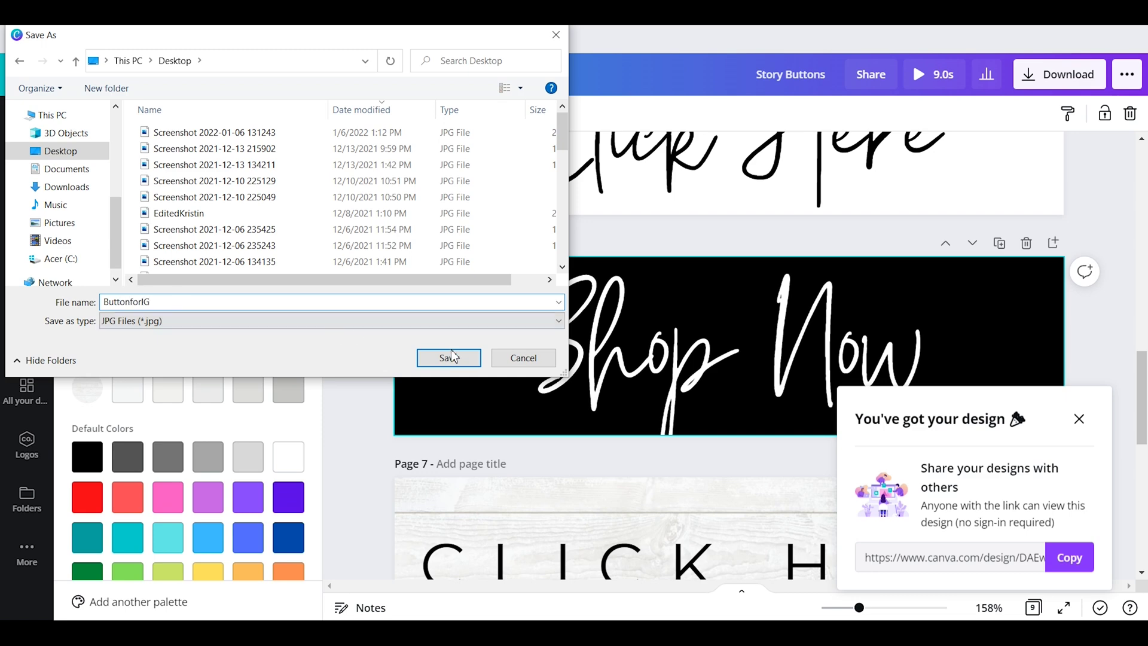
pyautogui.click(449, 357)
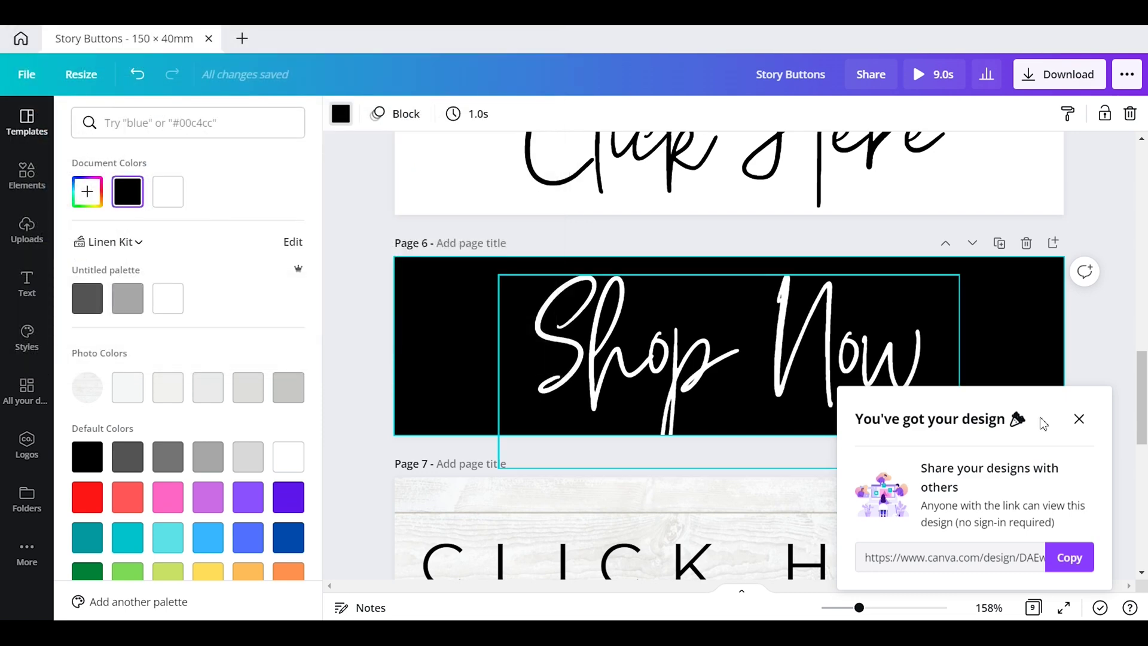
# Close the 'You've got your design' sharing card
pyautogui.click(1078, 419)
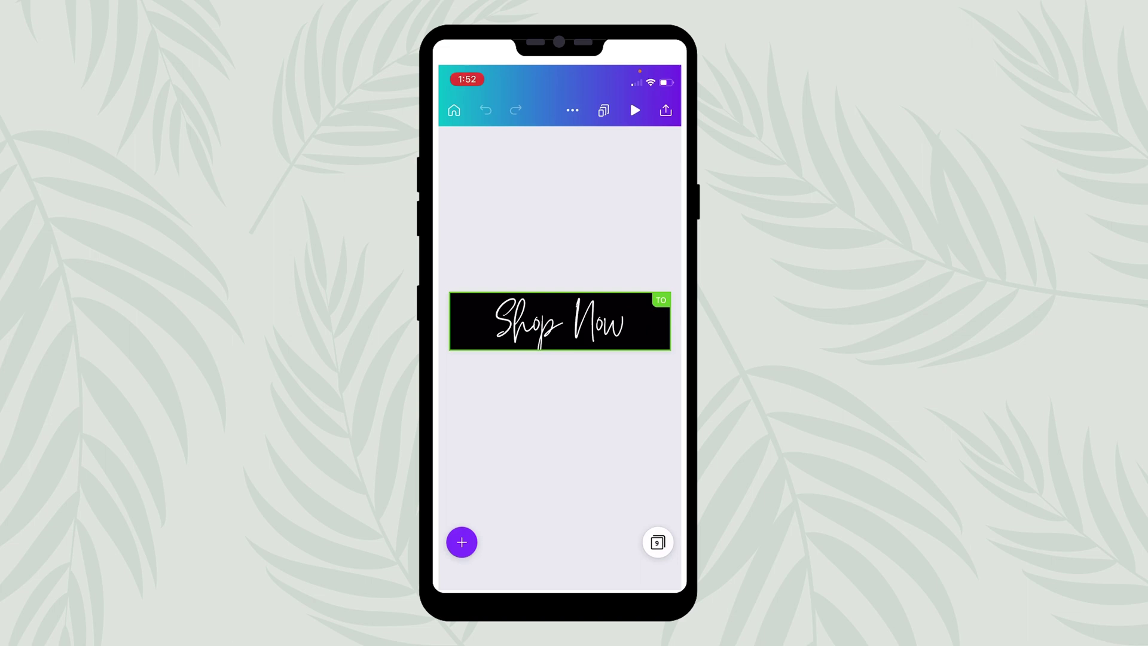
# In the mobile app's Share > Download, choose JPG and download only Page 6
pyautogui.click(665, 110)
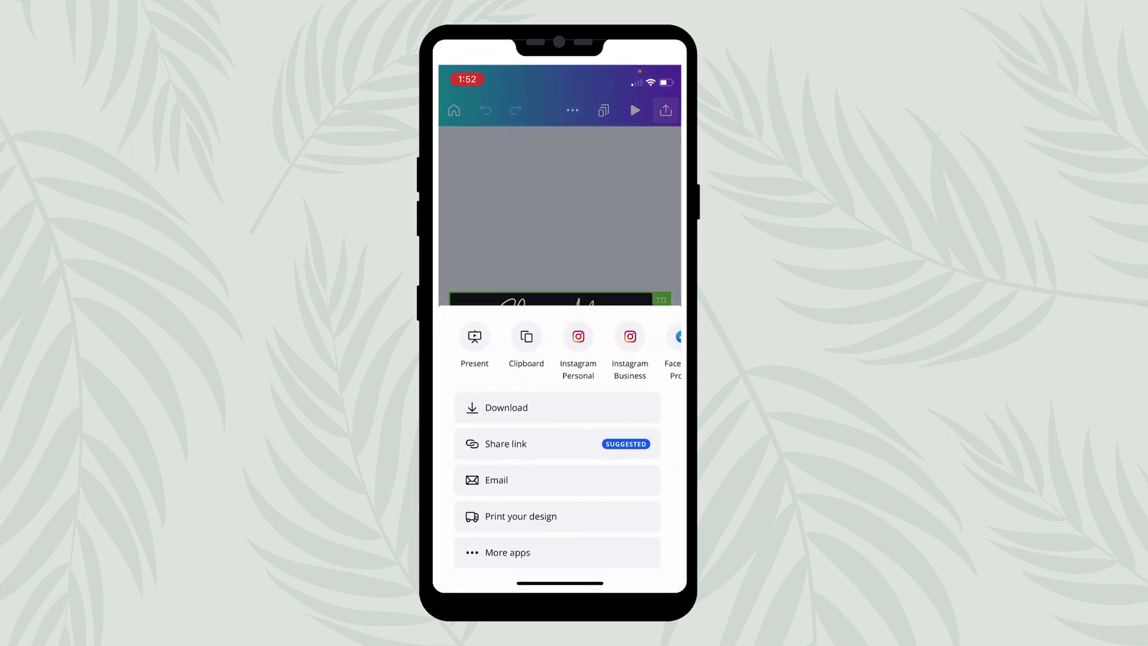
pyautogui.click(506, 407)
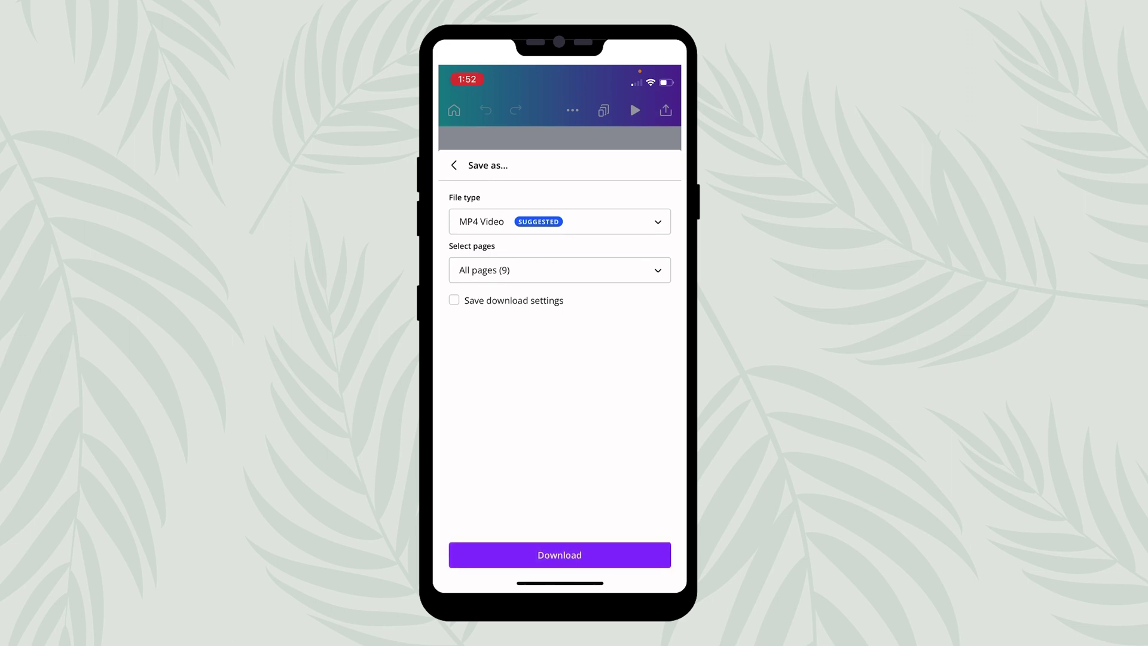
pyautogui.click(560, 221)
pyautogui.click(484, 365)
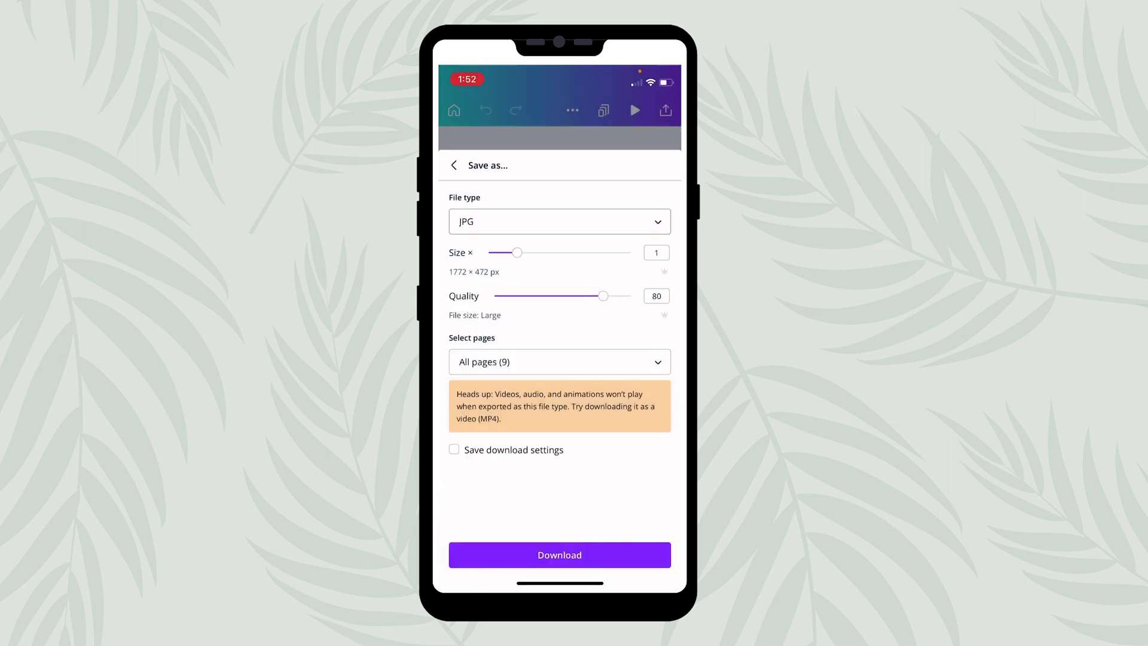
pyautogui.click(560, 361)
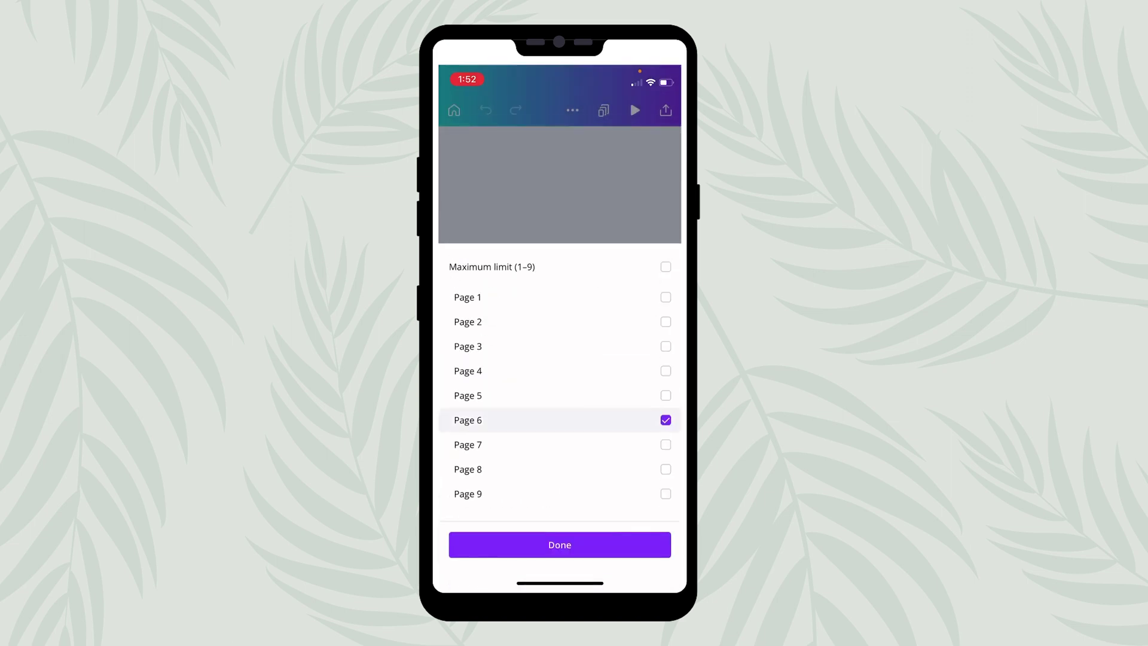
pyautogui.click(560, 545)
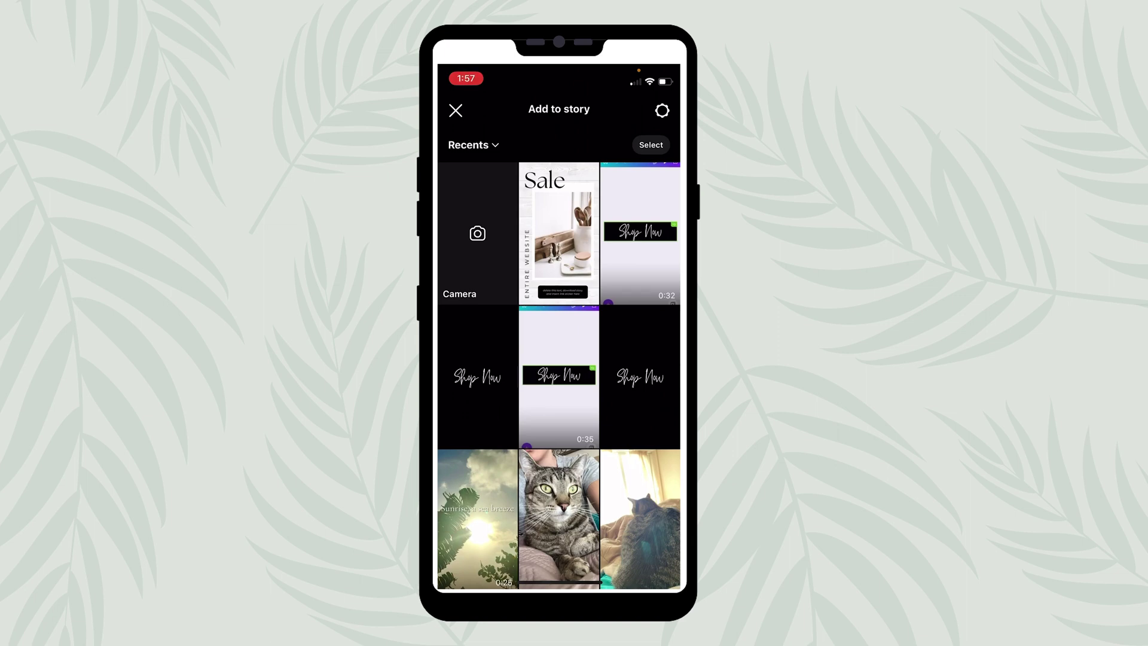
pyautogui.click(558, 233)
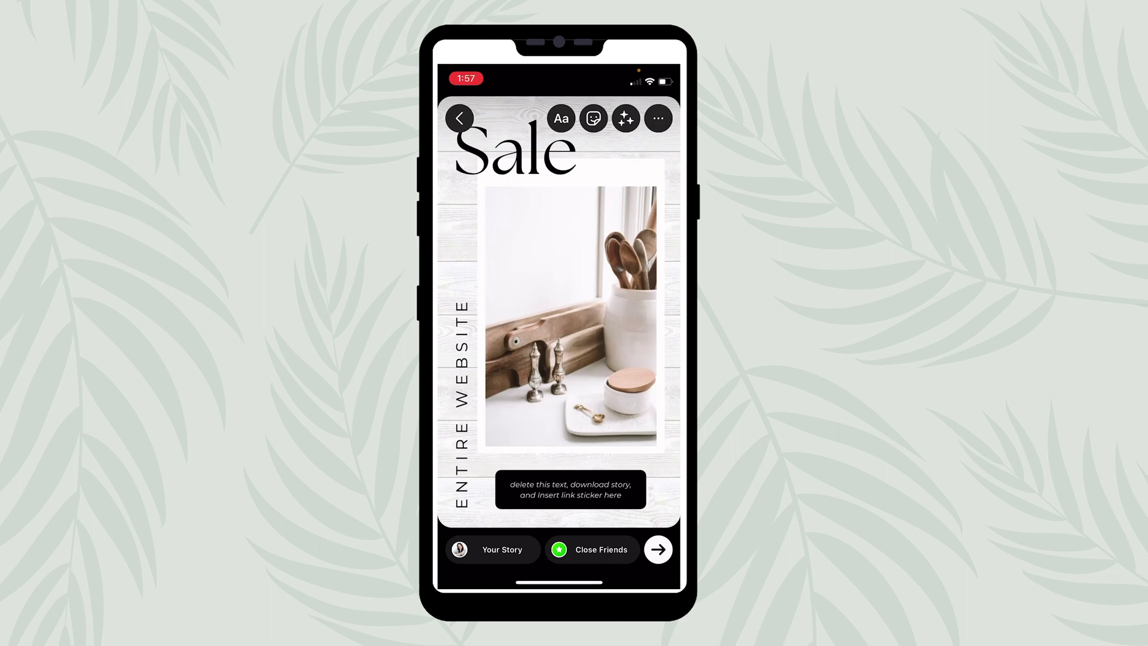
pyautogui.click(593, 118)
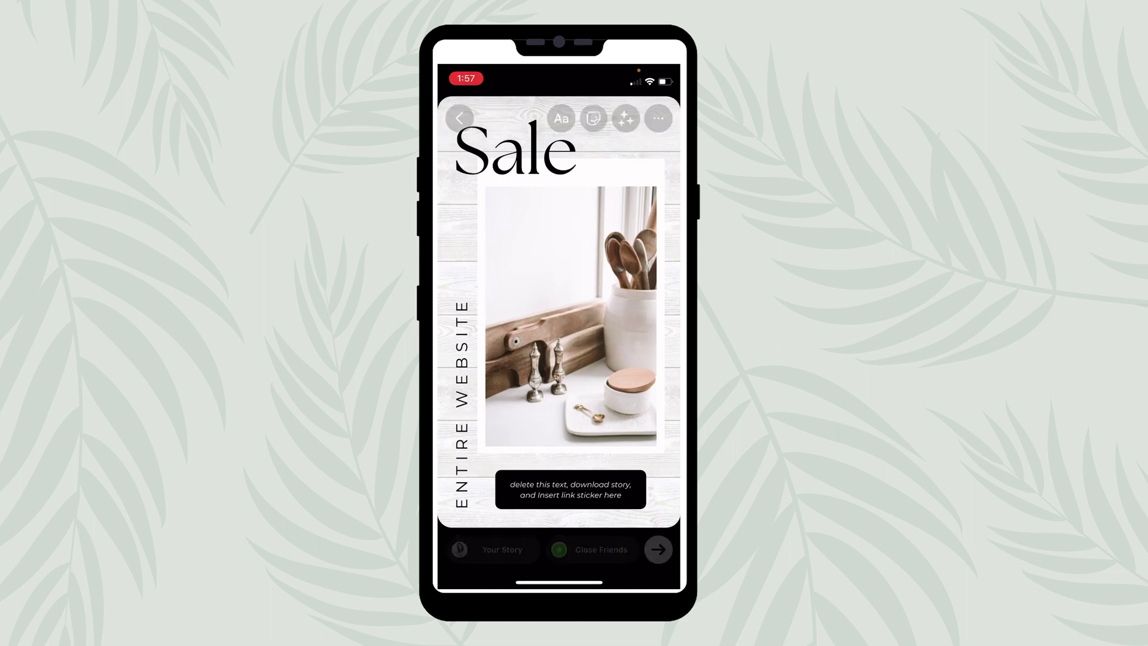
pyautogui.click(558, 434)
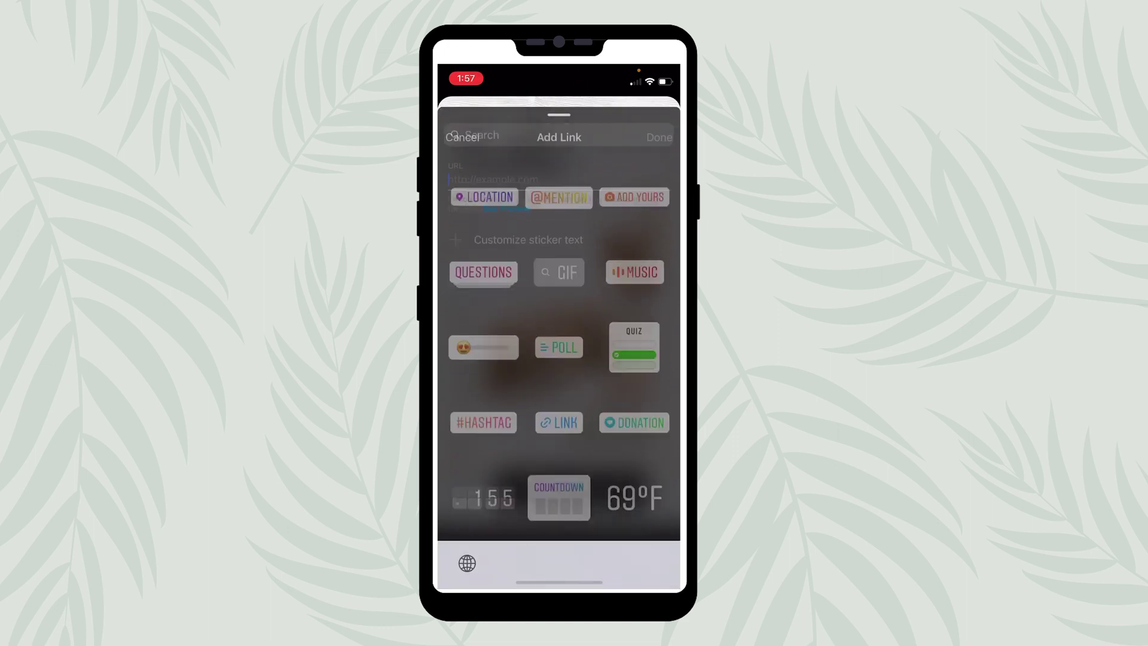
pyautogui.write('https')
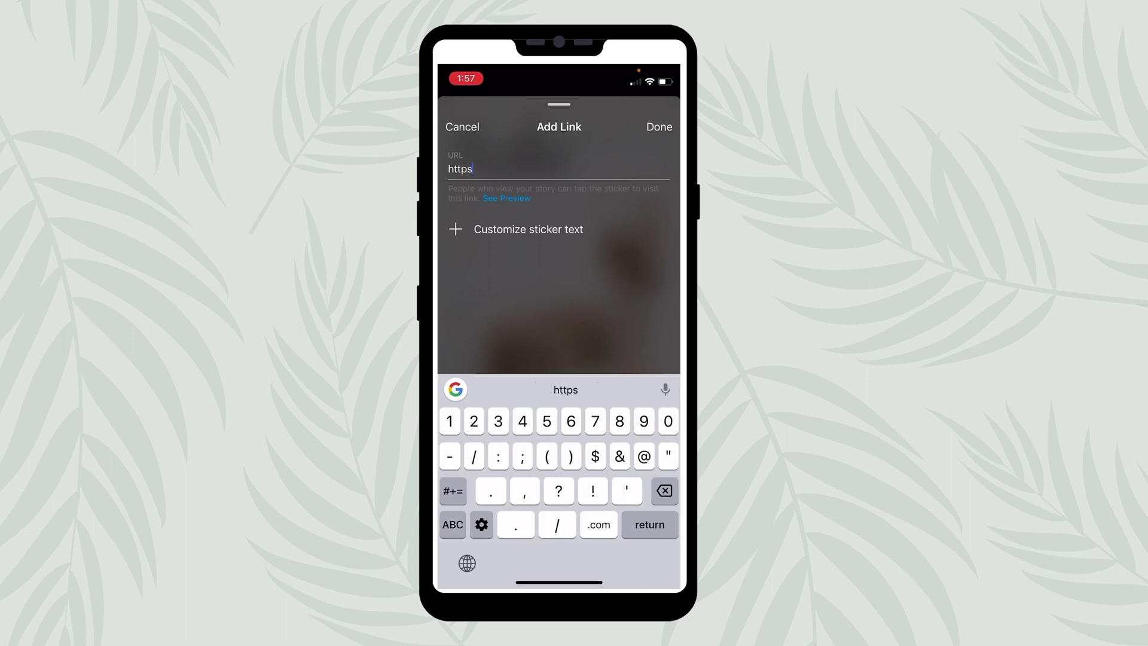
pyautogui.write(':/')
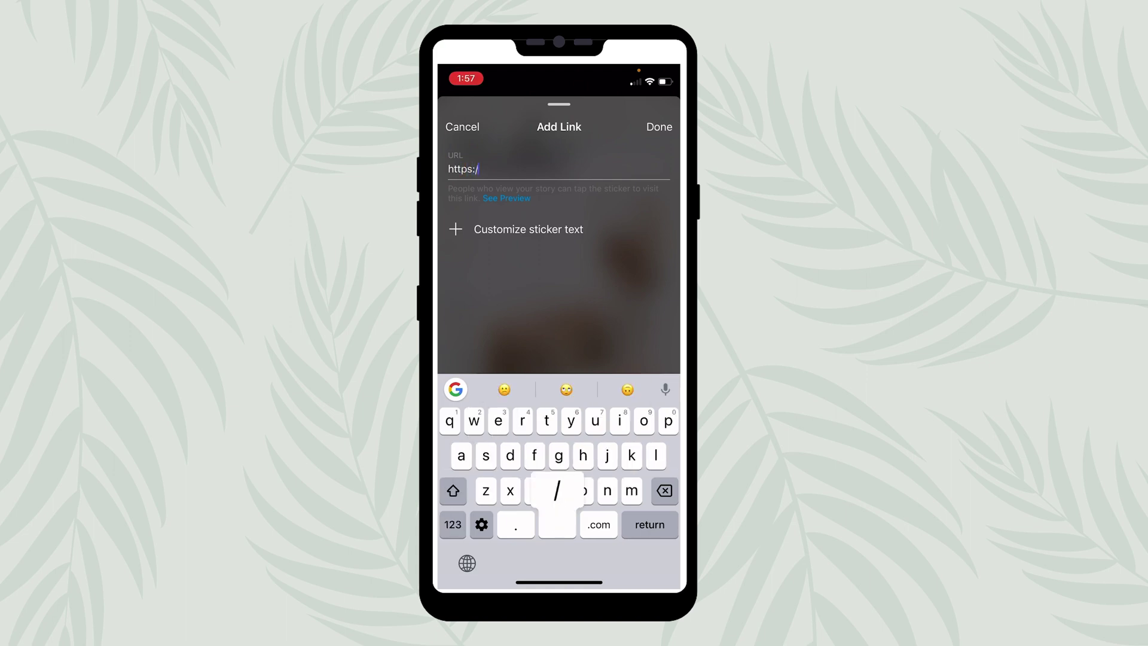
pyautogui.write('/www.')
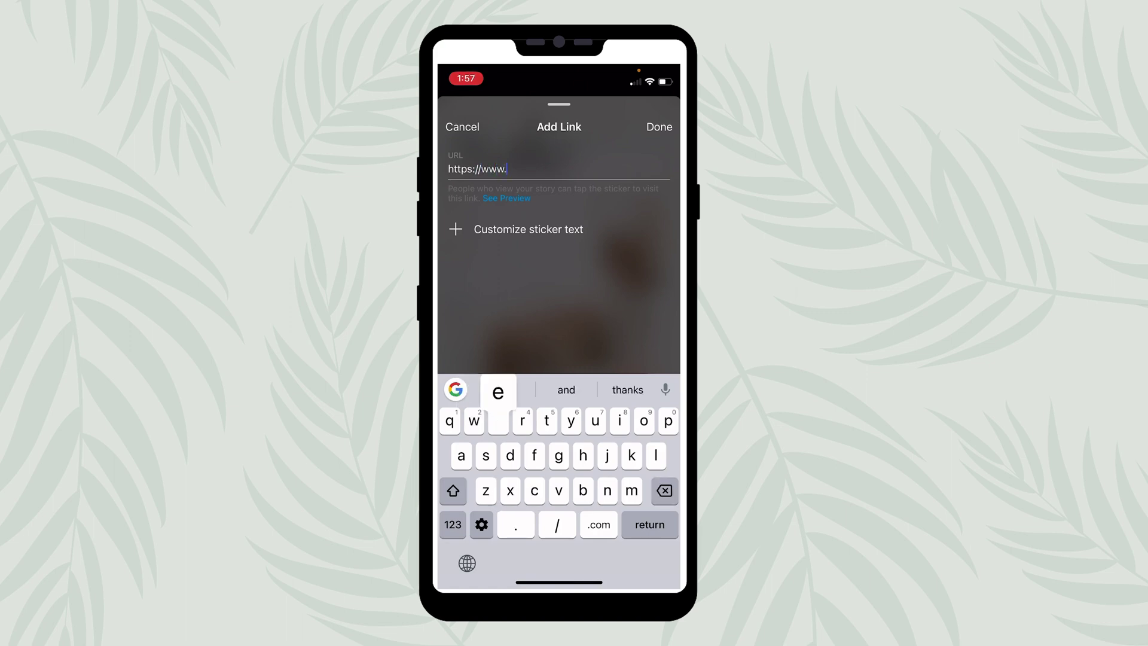
pyautogui.write('exam')
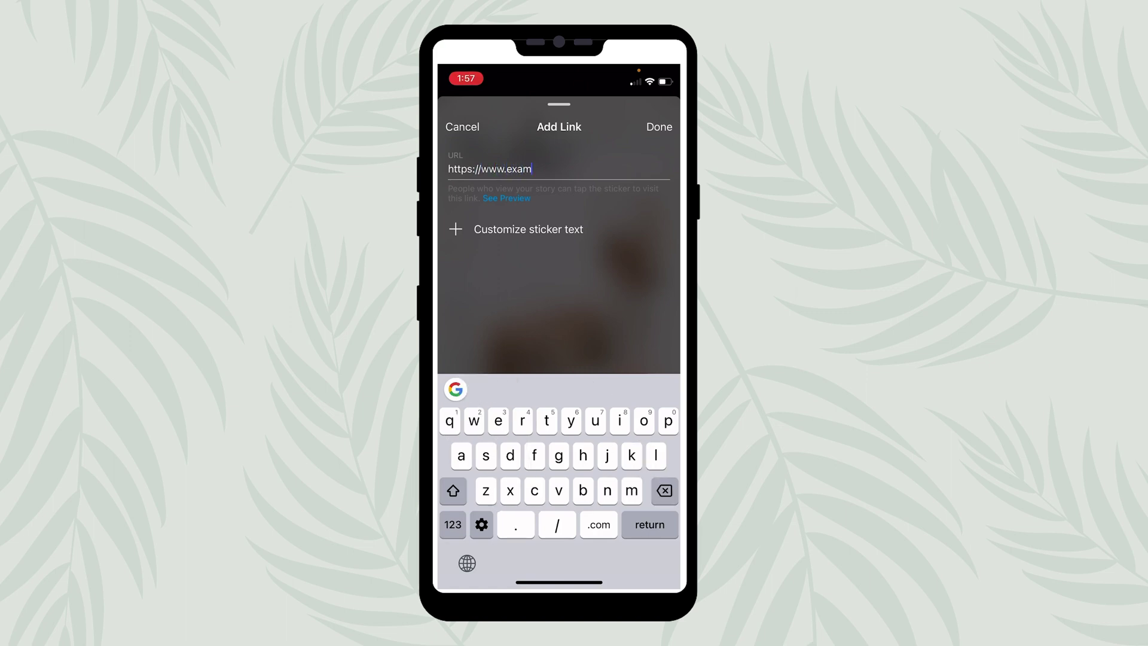
pyautogui.write('ple.com')
pyautogui.click(659, 127)
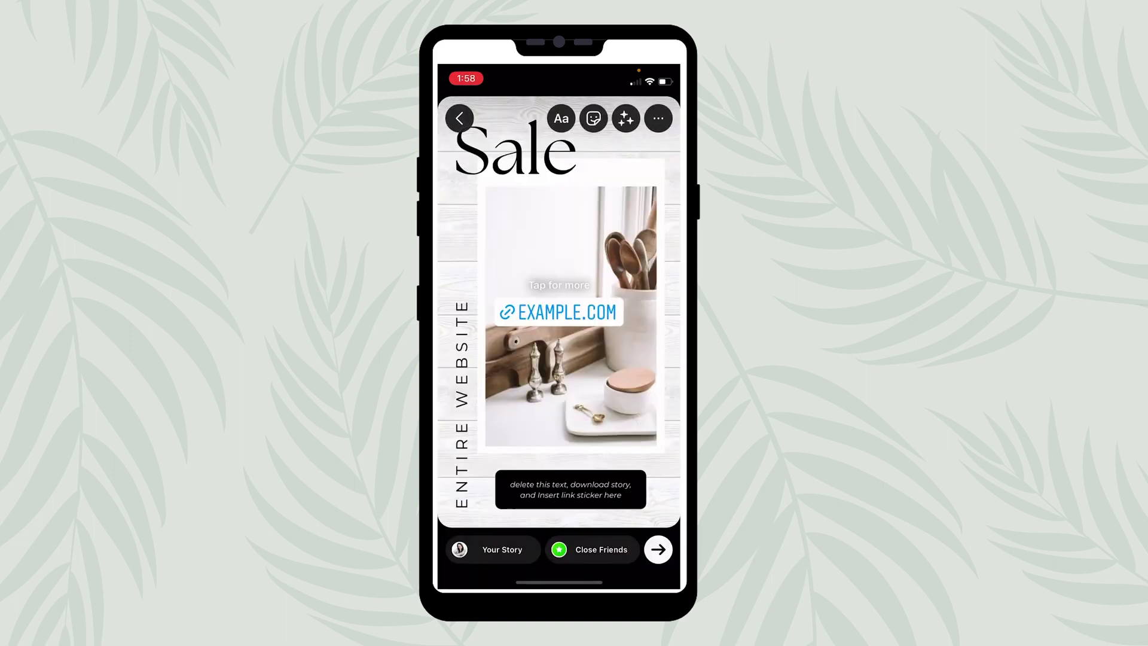
# Drag the EXAMPLE.COM sticker down onto the black note box, then reopen the sticker tray
pyautogui.moveTo(558, 312); pyautogui.dragTo(568, 488)
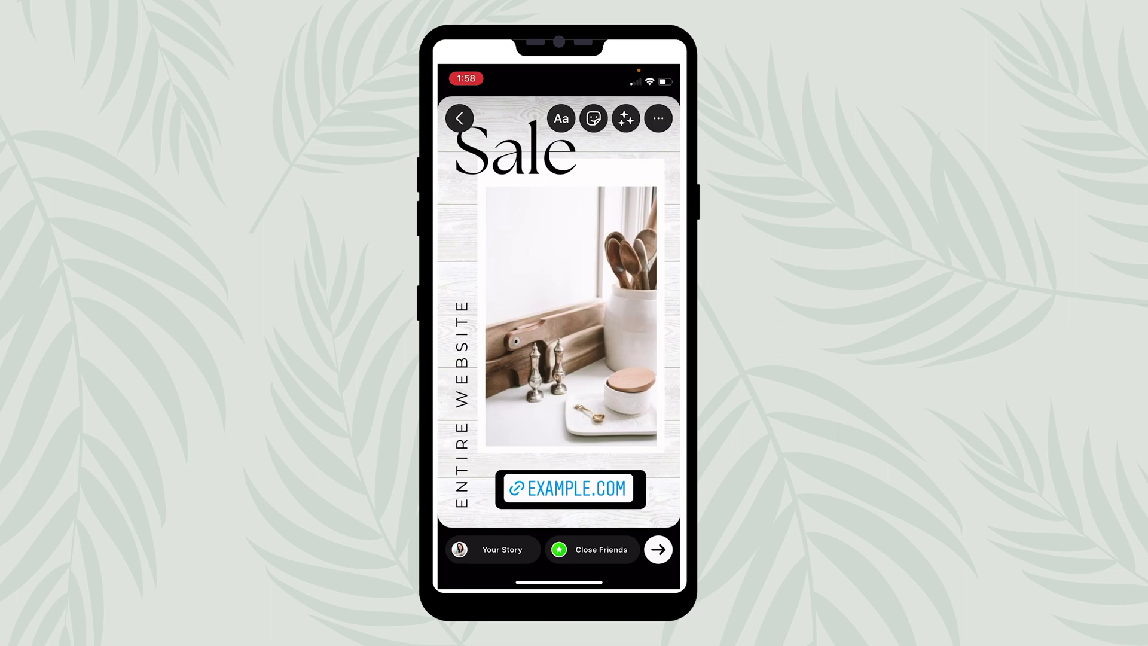
pyautogui.click(593, 118)
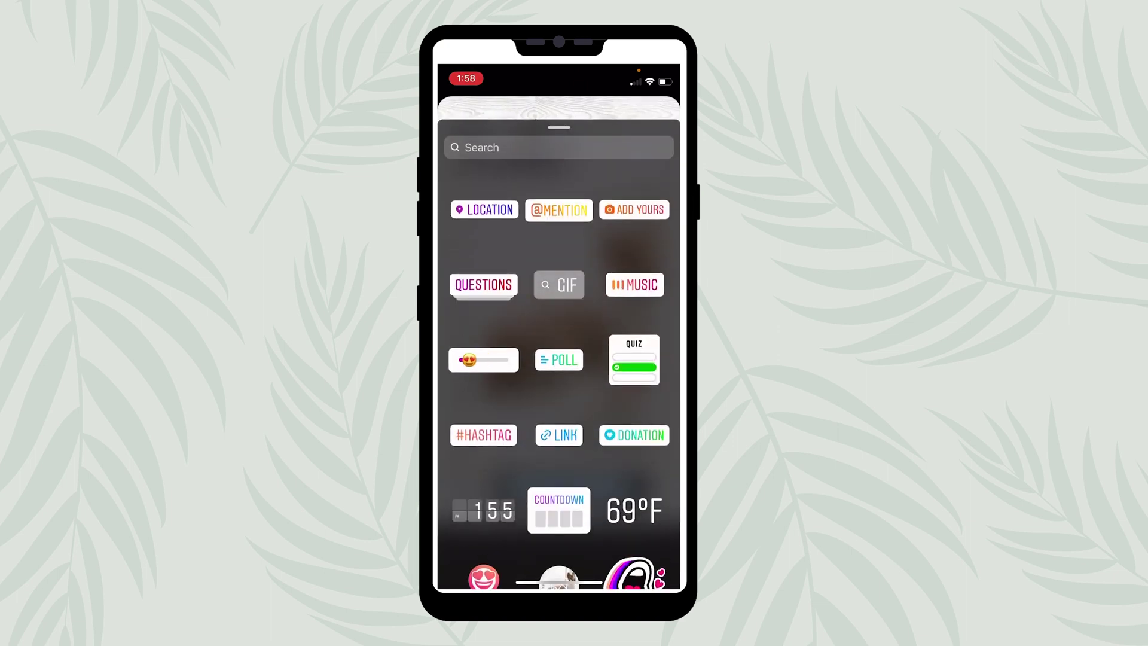
pyautogui.scroll(-3, 562, 383)
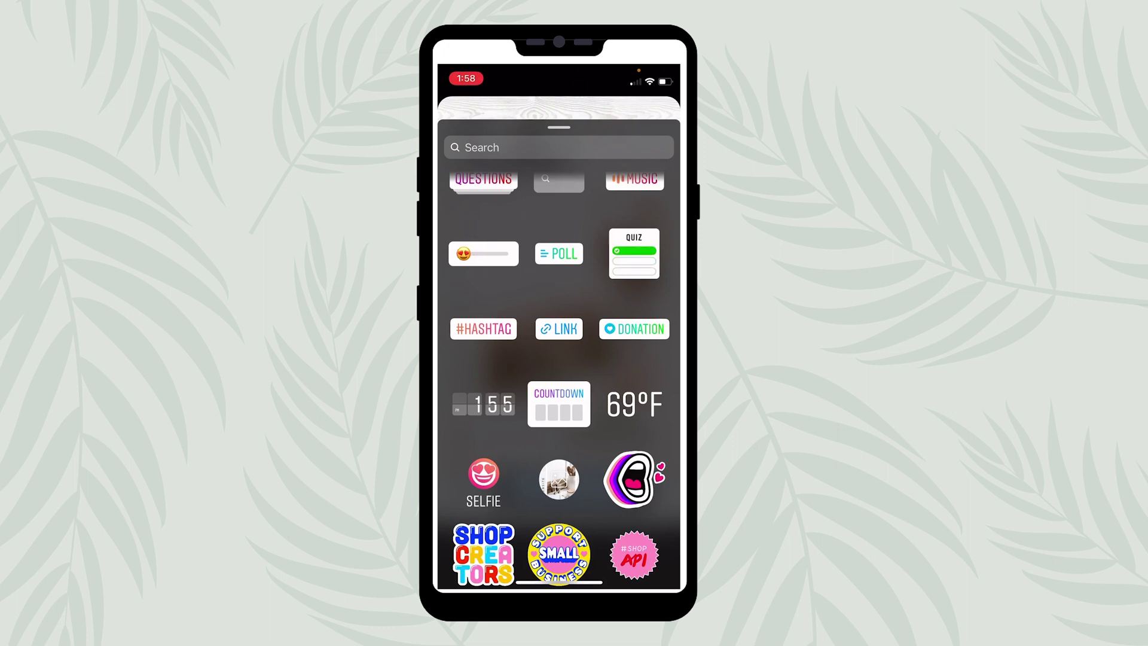
# Add the Shop Now JPG from Camera Roll as a photo sticker over the link sticker
pyautogui.click(559, 480)
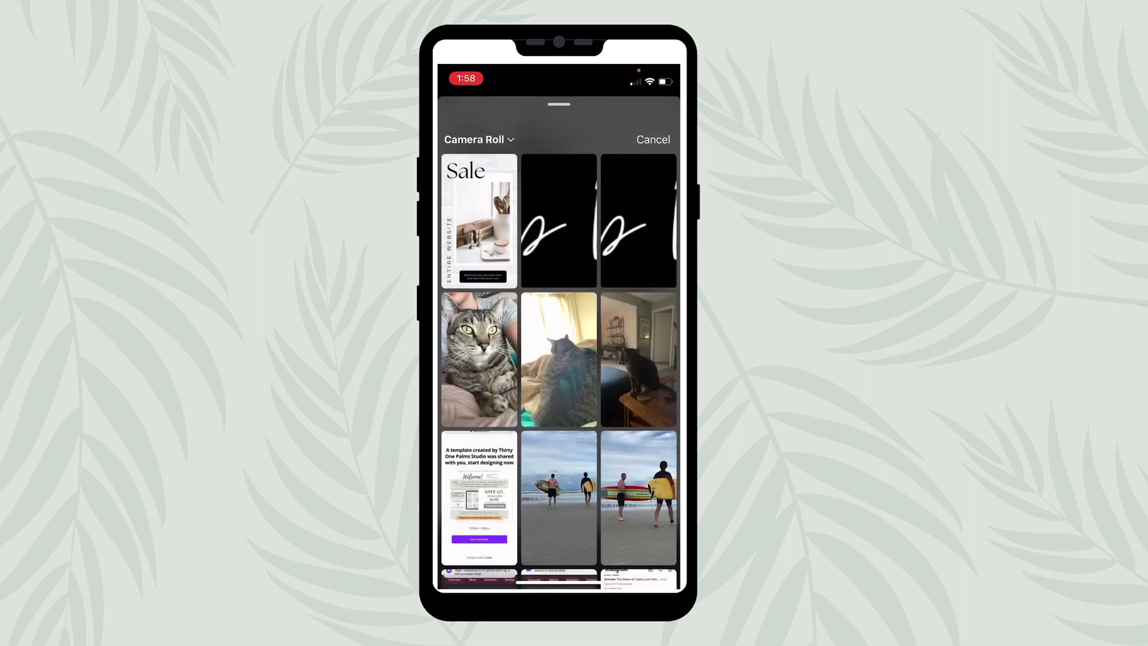
pyautogui.click(479, 221)
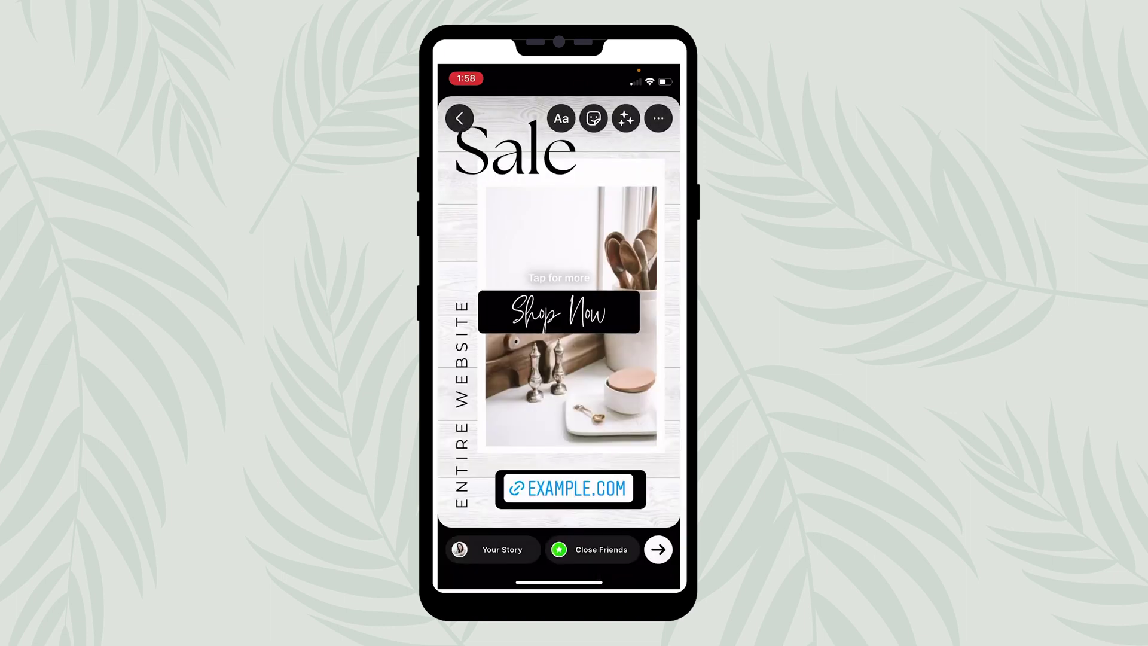
pyautogui.moveTo(559, 312); pyautogui.dragTo(573, 487)
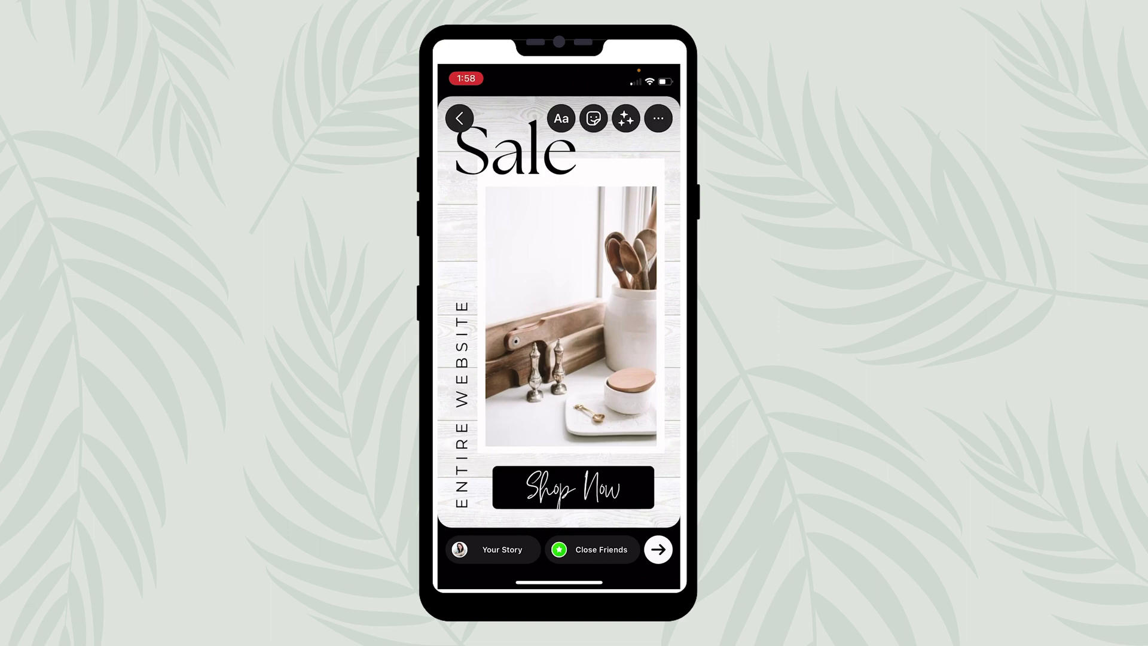